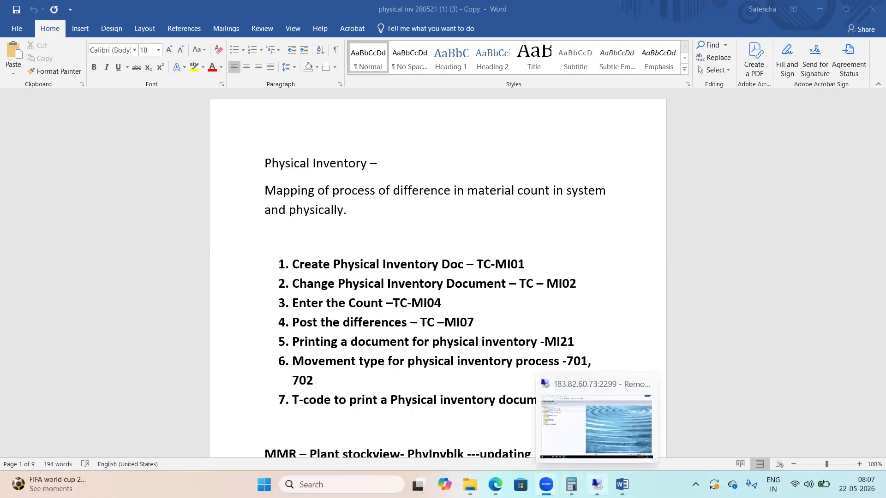
Switch to the SAP remote session and display the MMBE stock overview for material 246 in plant 1710, highlighting the unrestricted-use column
{"action": "left_click", "coordinate": [596, 484]}
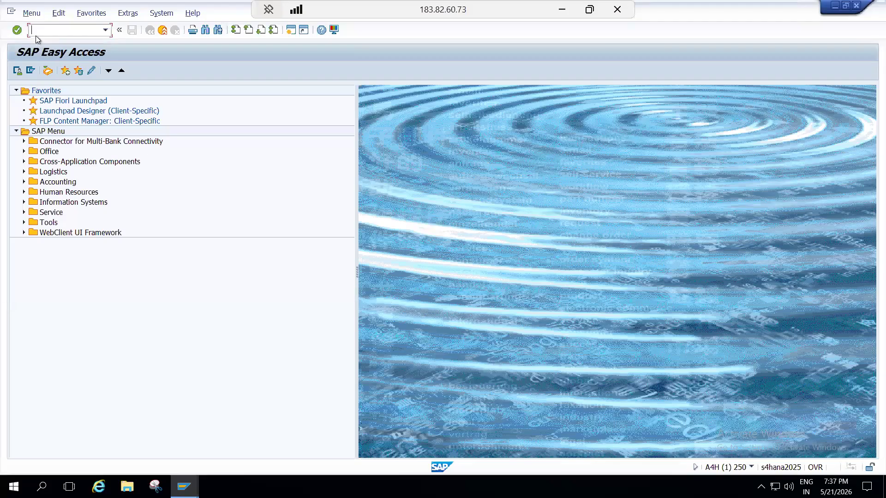
{"action": "type", "text": "mmbe"}
{"action": "key", "text": "Return"}
{"action": "left_click", "coordinate": [200, 103]}
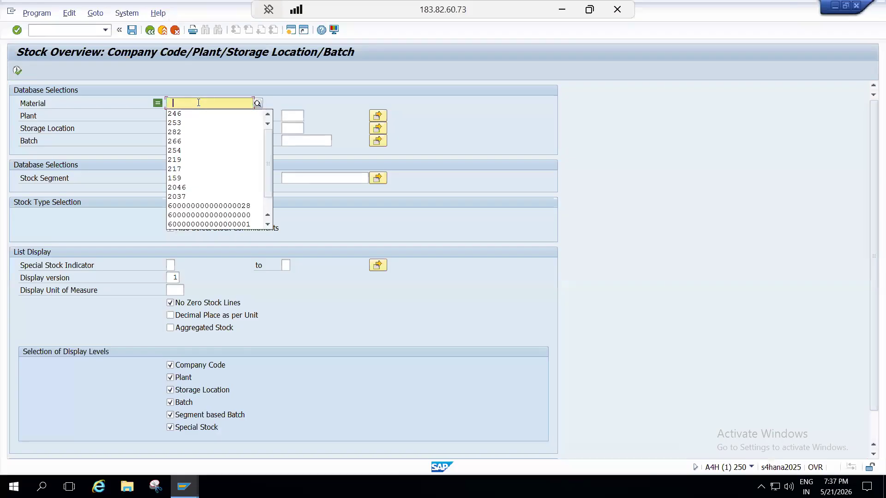
{"action": "left_click", "coordinate": [183, 114]}
{"action": "left_click", "coordinate": [175, 116]}
{"action": "type", "text": "1710"}
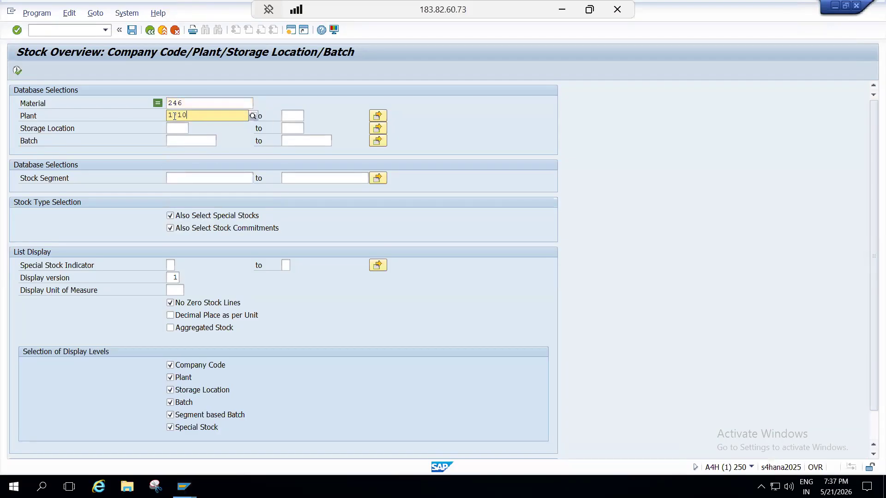
{"action": "left_click", "coordinate": [18, 71]}
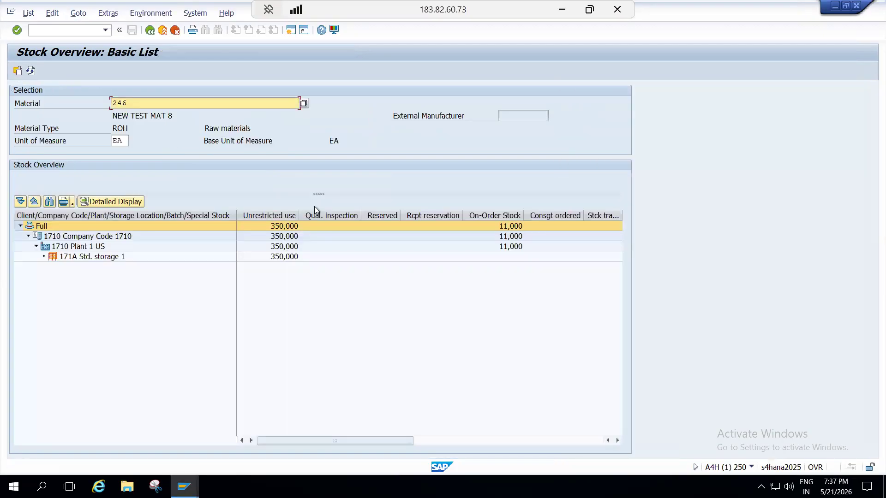
{"action": "left_click", "coordinate": [273, 257]}
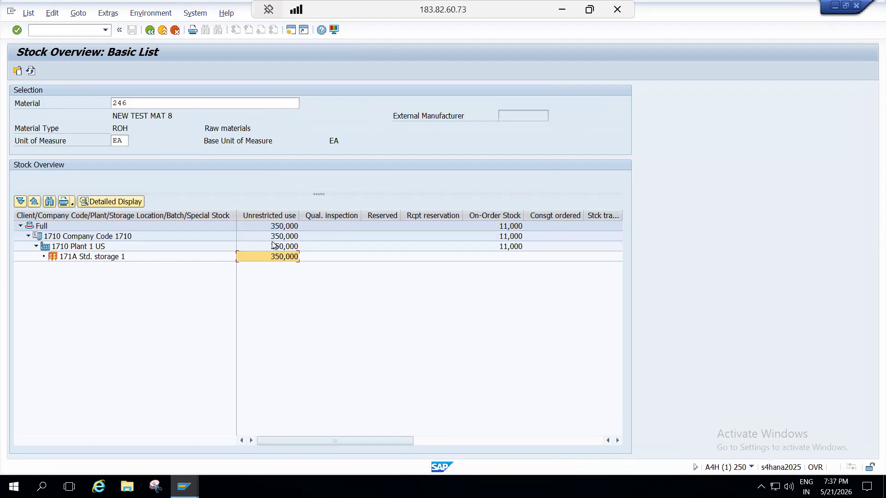
{"action": "left_click", "coordinate": [264, 211]}
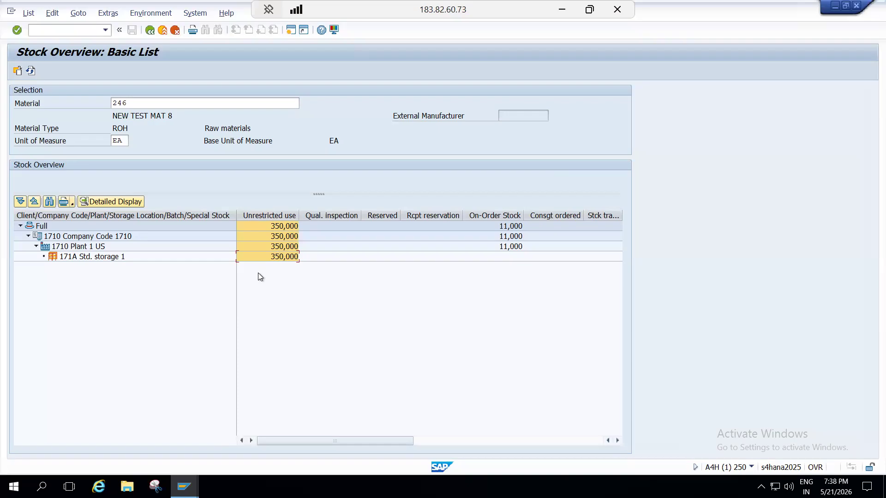
Start a physical inventory document with MI01 in a new session, choosing storage location 171A for plant 1710
{"action": "left_click", "coordinate": [290, 30]}
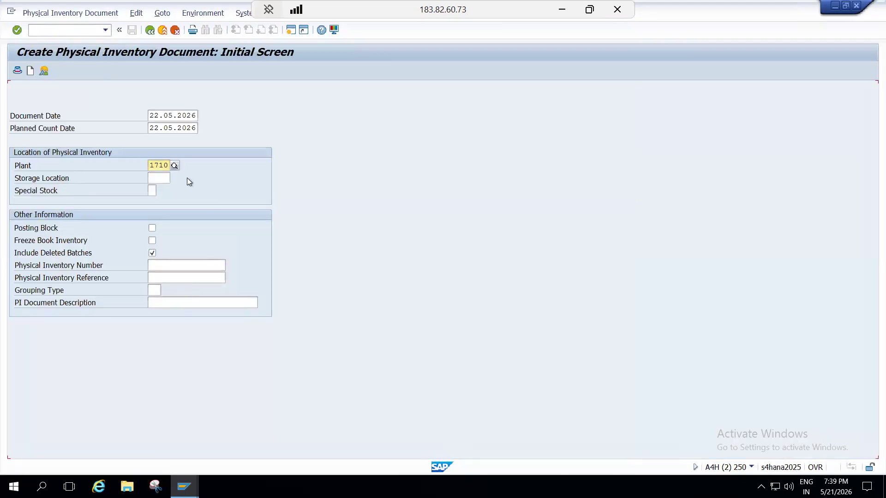
{"action": "left_click", "coordinate": [154, 179]}
{"action": "left_click", "coordinate": [176, 179]}
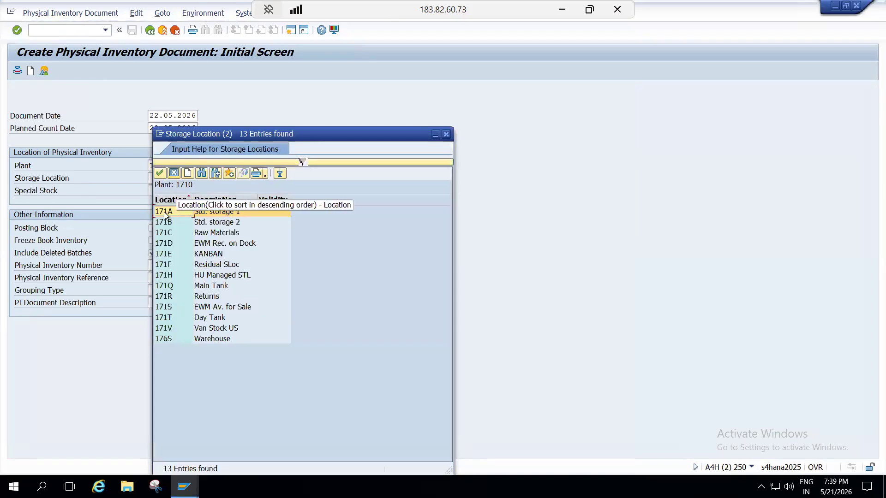
{"action": "left_click", "coordinate": [157, 177]}
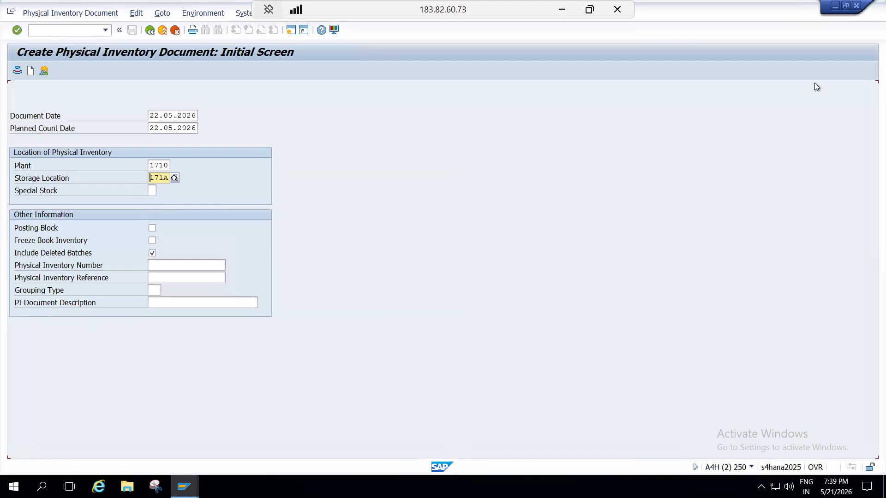
Switch to the Word notes and review the physical inventory instructions through the document creation example and the material status section
{"action": "left_click", "coordinate": [835, 9]}
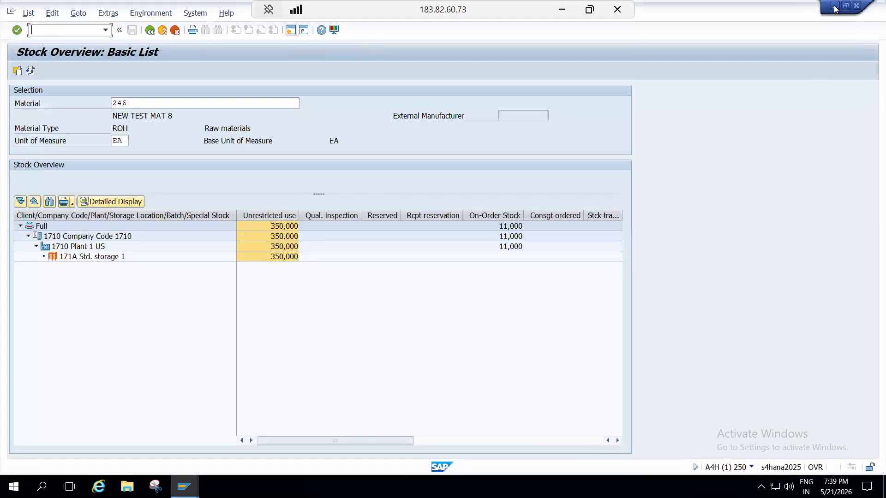
{"action": "left_click", "coordinate": [563, 12]}
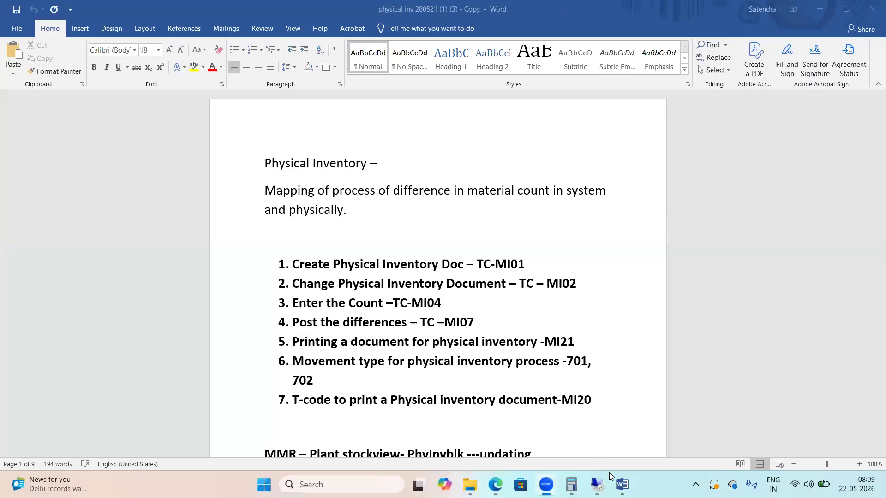
{"action": "left_click", "coordinate": [622, 484]}
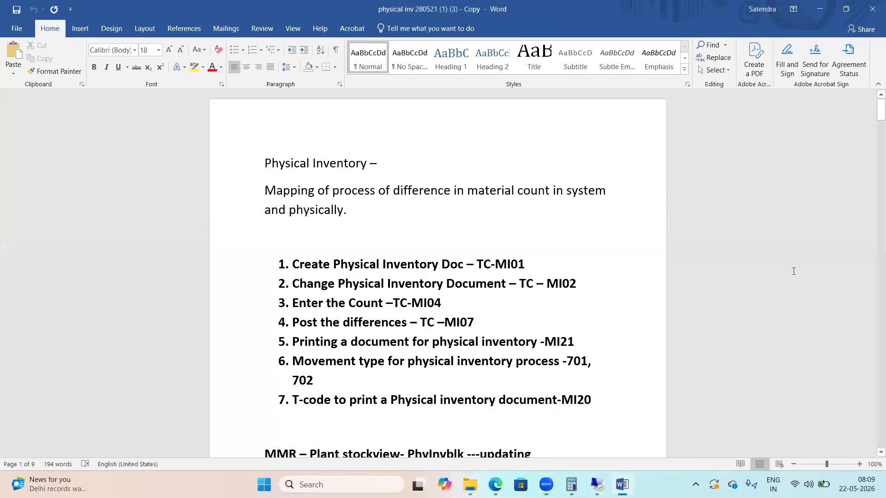
{"action": "scroll", "coordinate": [874, 323], "scroll_direction": "down", "scroll_amount": 10}
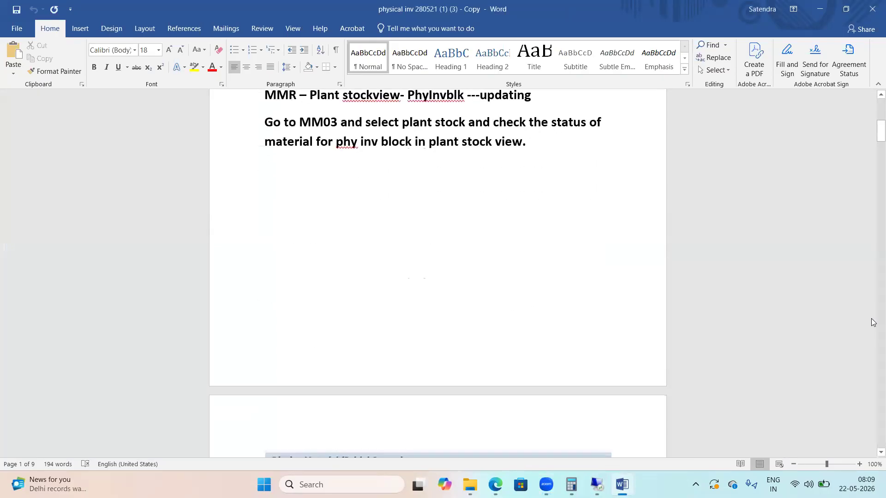
{"action": "scroll", "coordinate": [873, 322], "scroll_direction": "down", "scroll_amount": 10}
{"action": "scroll", "coordinate": [874, 322], "scroll_direction": "down", "scroll_amount": 10}
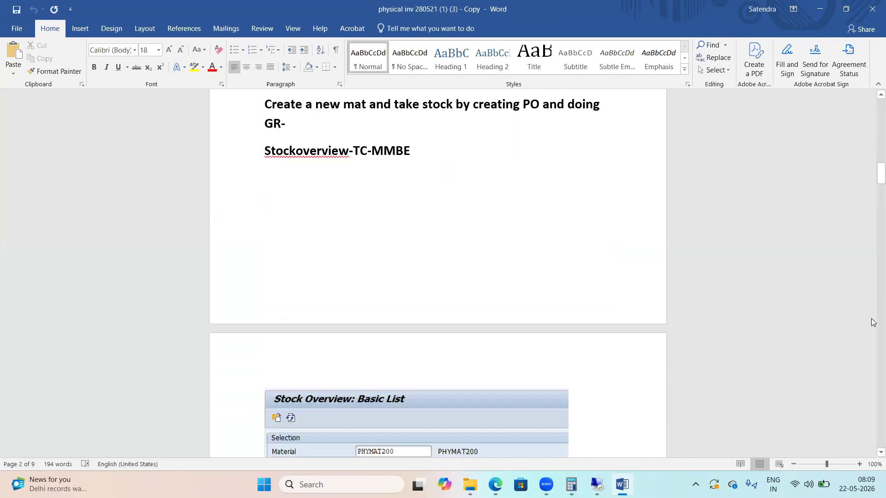
{"action": "scroll", "coordinate": [873, 322], "scroll_direction": "down", "scroll_amount": 10}
{"action": "scroll", "coordinate": [873, 322], "scroll_direction": "down", "scroll_amount": 10}
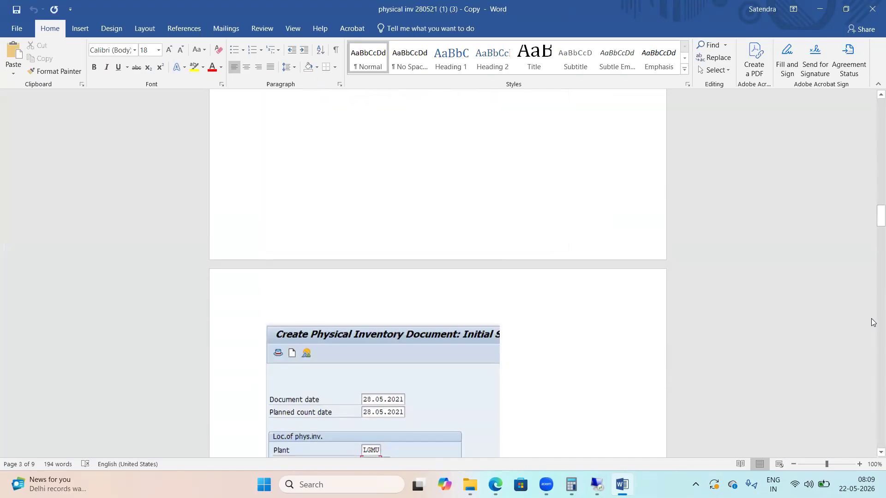
{"action": "scroll", "coordinate": [873, 323], "scroll_direction": "down", "scroll_amount": 10}
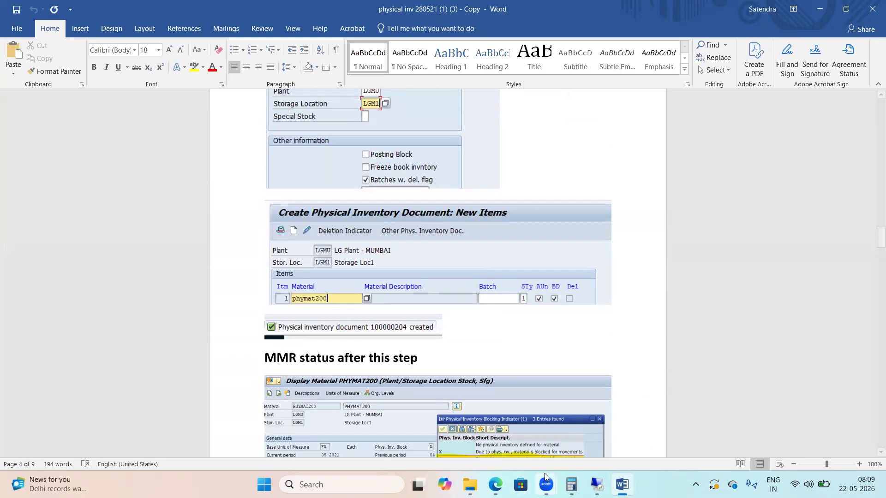
Return to the SAP session, start MM03 for material 246 in a new session and add the Plant Stock view to the selection
{"action": "left_click", "coordinate": [597, 485]}
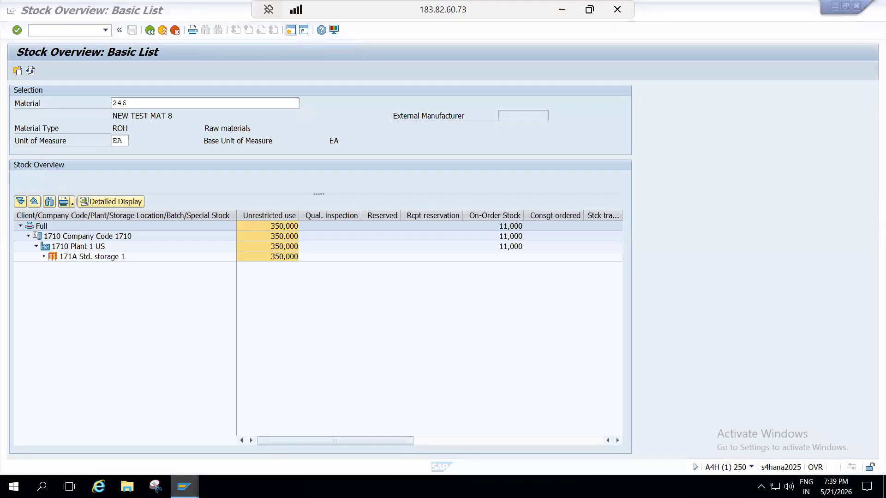
{"action": "mouse_move", "coordinate": [184, 486]}
{"action": "left_click", "coordinate": [259, 460]}
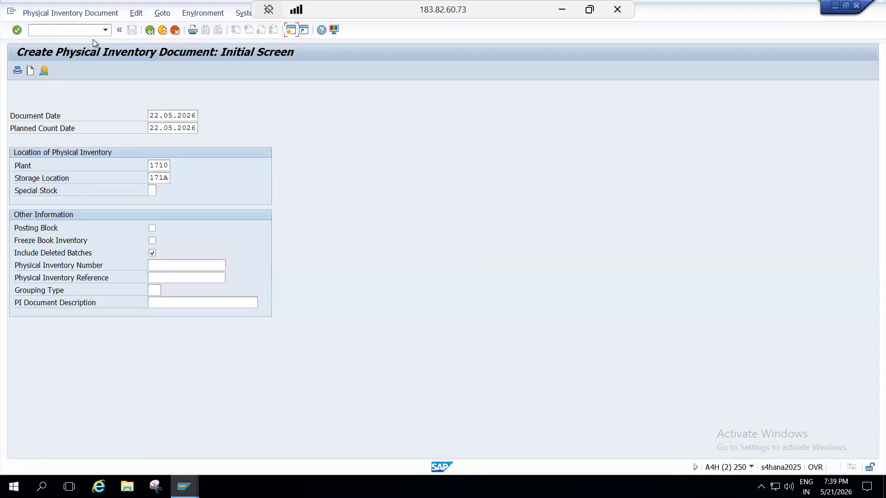
{"action": "type", "text": "mm03"}
{"action": "key", "text": "Return"}
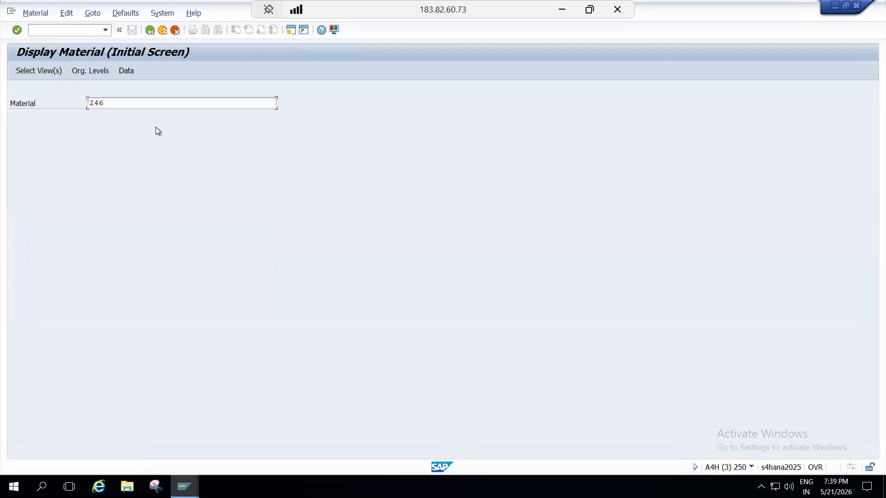
{"action": "key", "text": "Return"}
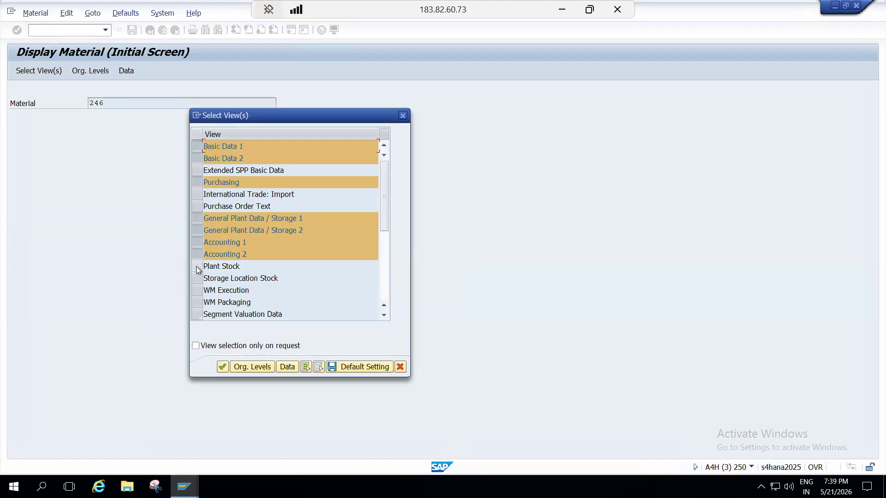
{"action": "left_click", "coordinate": [196, 266]}
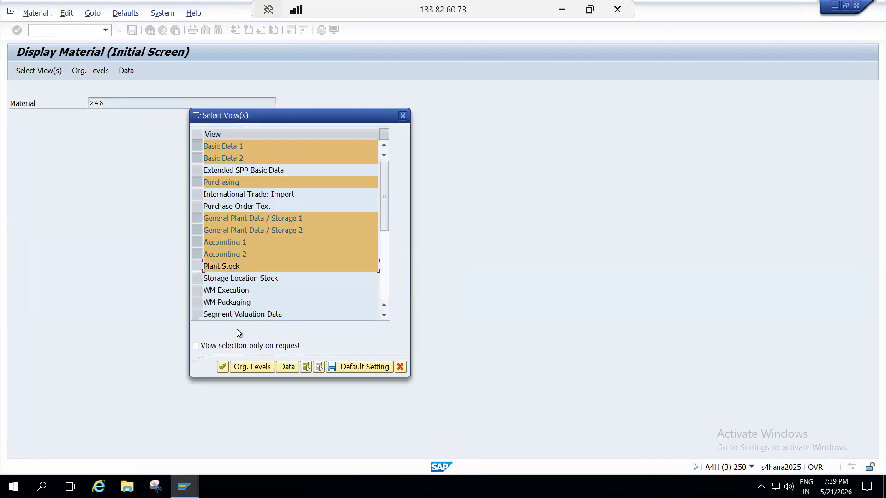
{"action": "left_click", "coordinate": [247, 367]}
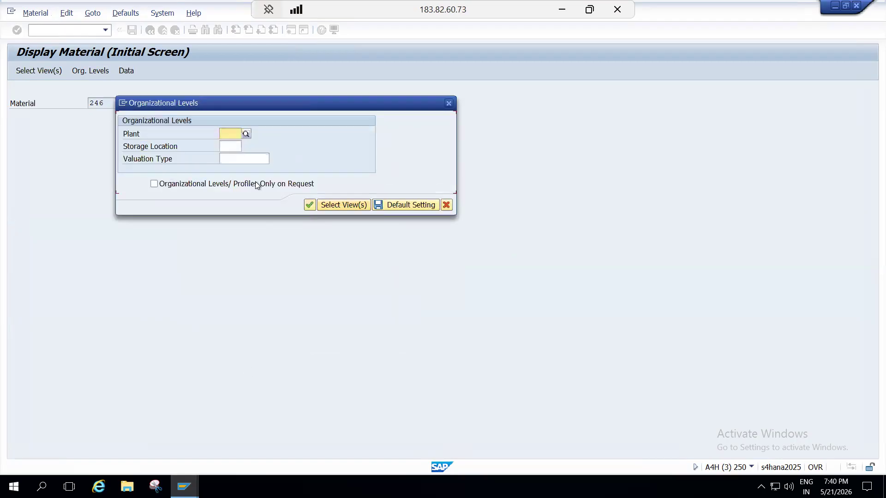
Set the organizational level to plant 1710 and open the material master display
{"action": "left_click", "coordinate": [228, 131]}
{"action": "type", "text": "1710"}
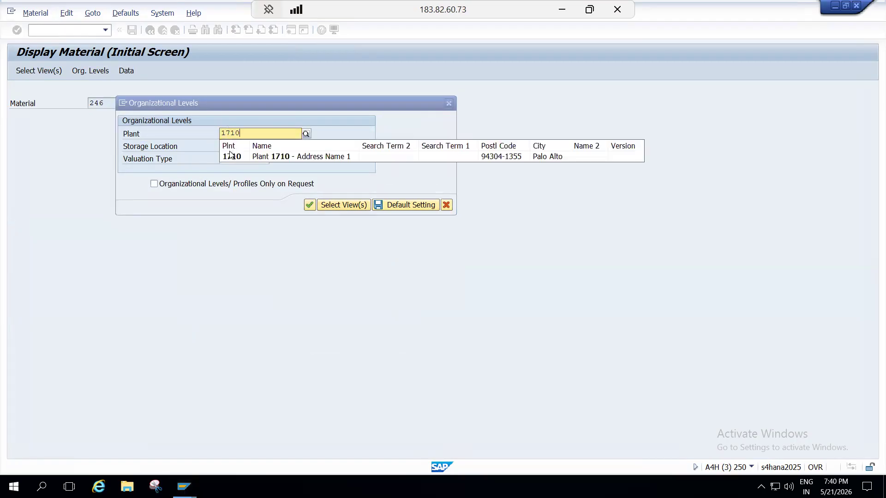
{"action": "left_click", "coordinate": [231, 155]}
{"action": "left_click", "coordinate": [230, 147]}
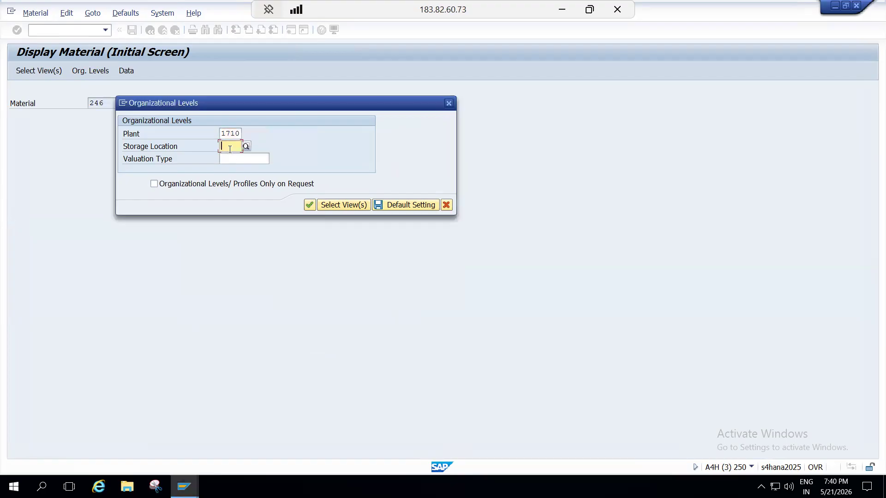
{"action": "left_click", "coordinate": [228, 170]}
{"action": "key", "text": "Return"}
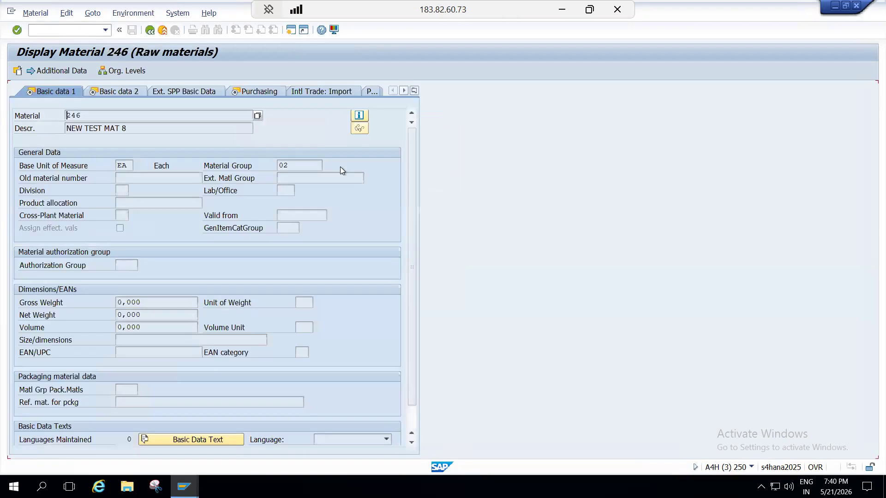
Show the material's plant stock view and examine the possible values of the physical inventory block indicator
{"action": "left_click", "coordinate": [414, 90]}
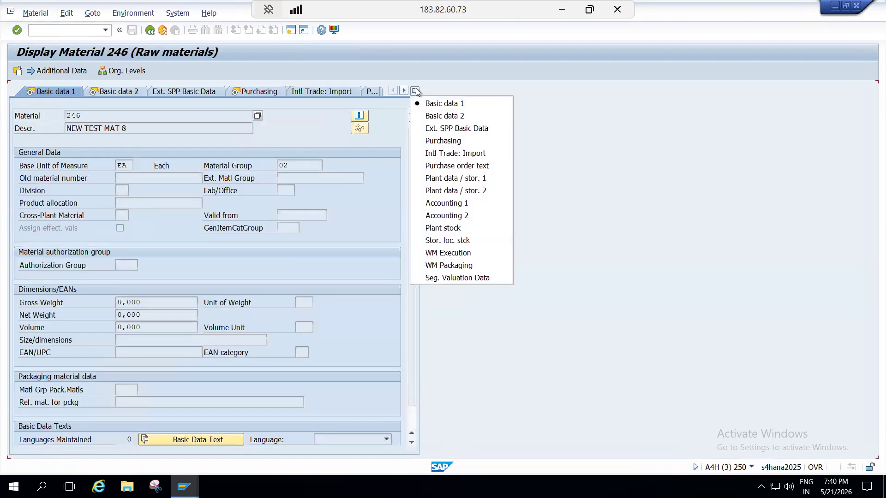
{"action": "left_click", "coordinate": [445, 228]}
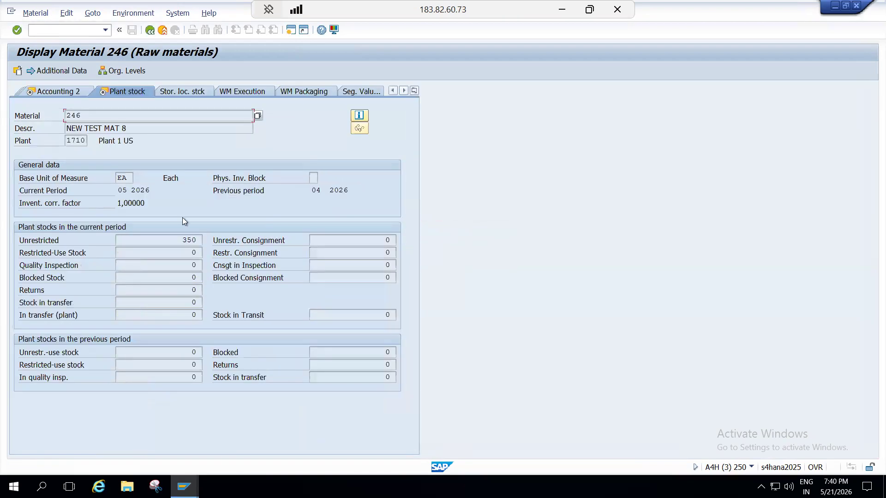
{"action": "left_click", "coordinate": [313, 178]}
{"action": "left_click", "coordinate": [322, 179]}
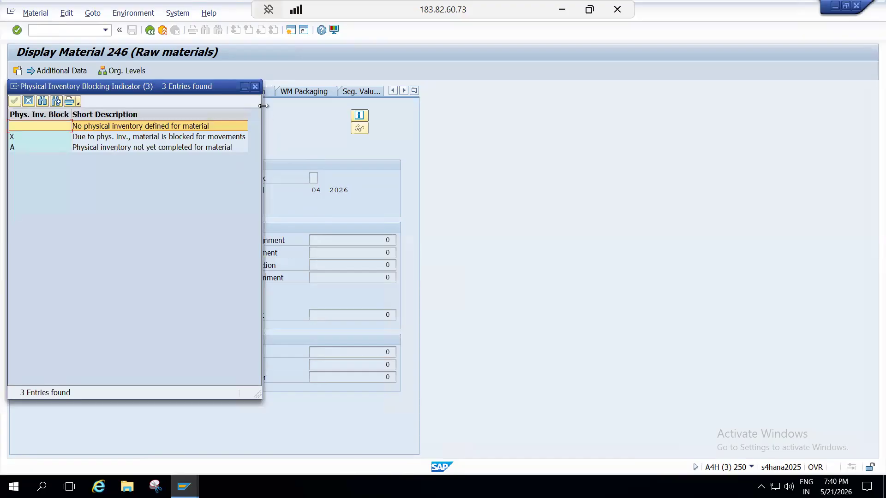
{"action": "left_click", "coordinate": [255, 88]}
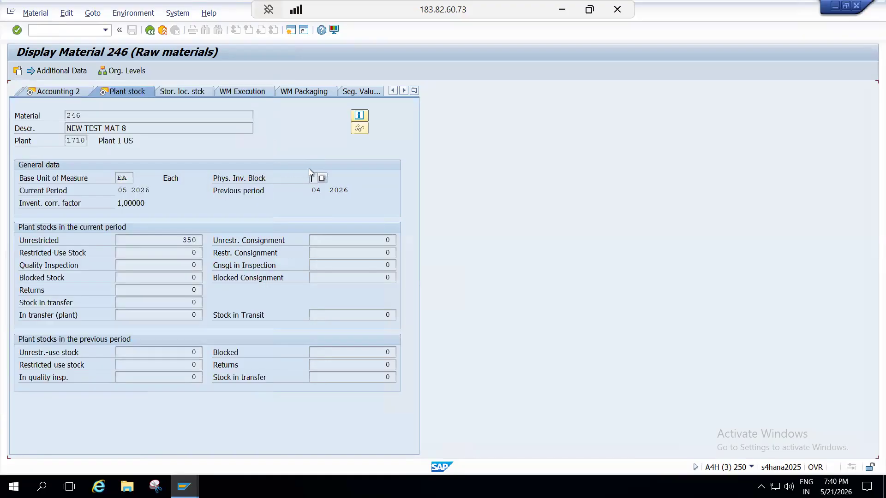
{"action": "left_click", "coordinate": [322, 179]}
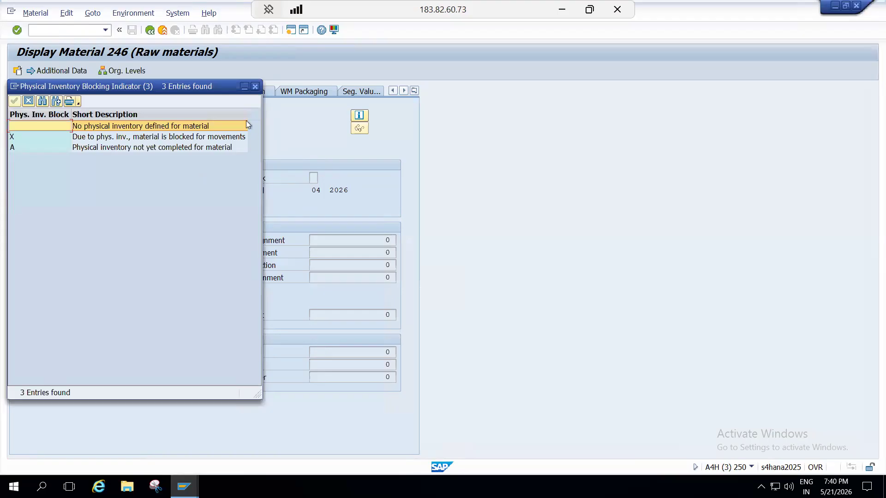
{"action": "left_click", "coordinate": [255, 88]}
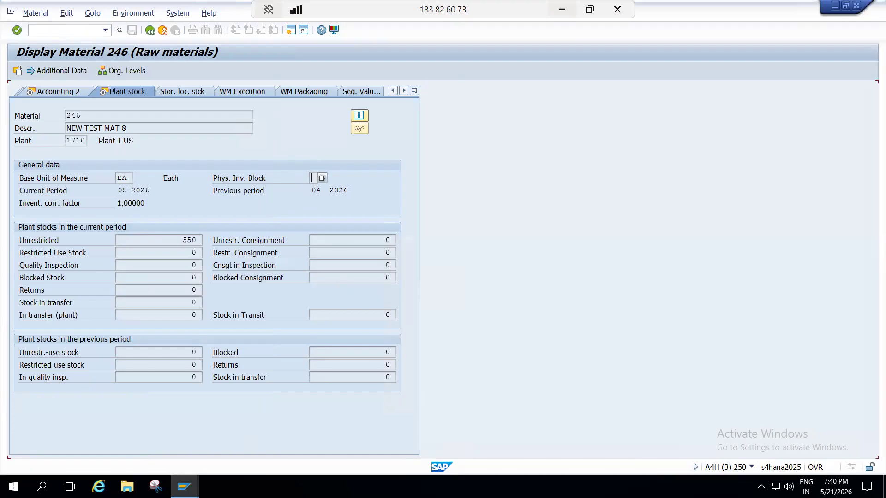
Go back to the physical inventory document session, continue to its item list and enter material 246 as item 1
{"action": "mouse_move", "coordinate": [183, 487]}
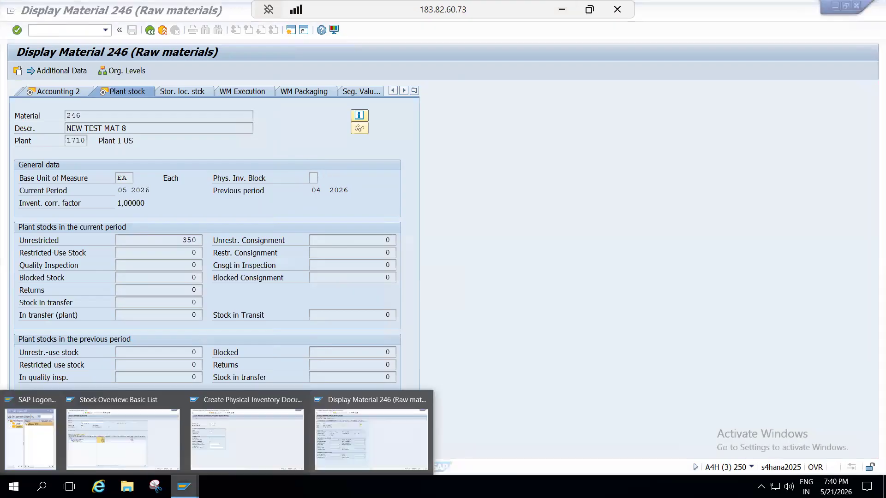
{"action": "left_click", "coordinate": [250, 430]}
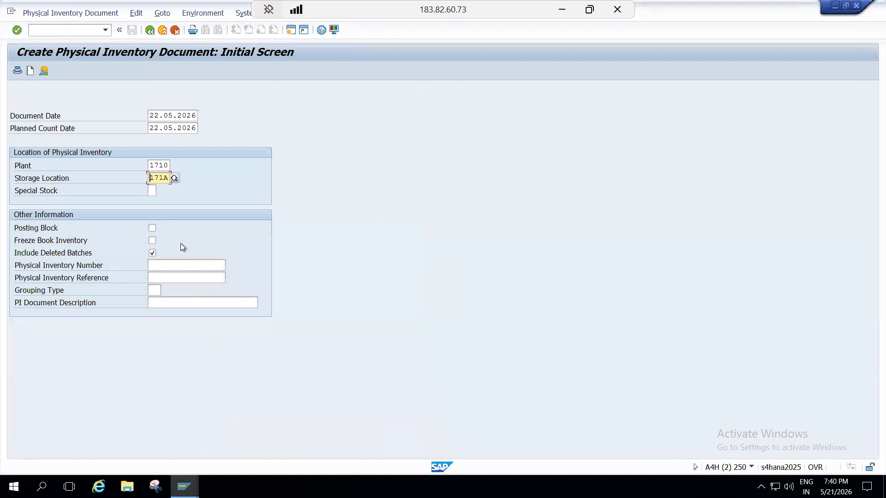
{"action": "key", "text": "Return"}
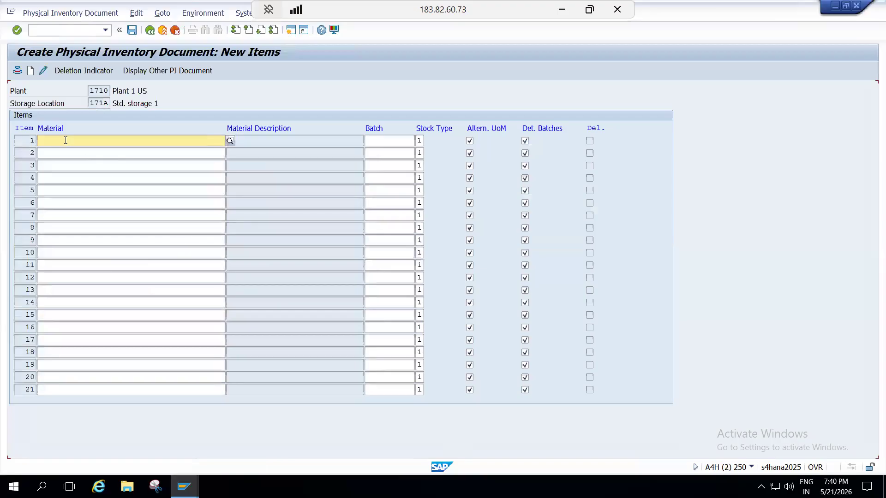
{"action": "type", "text": "246"}
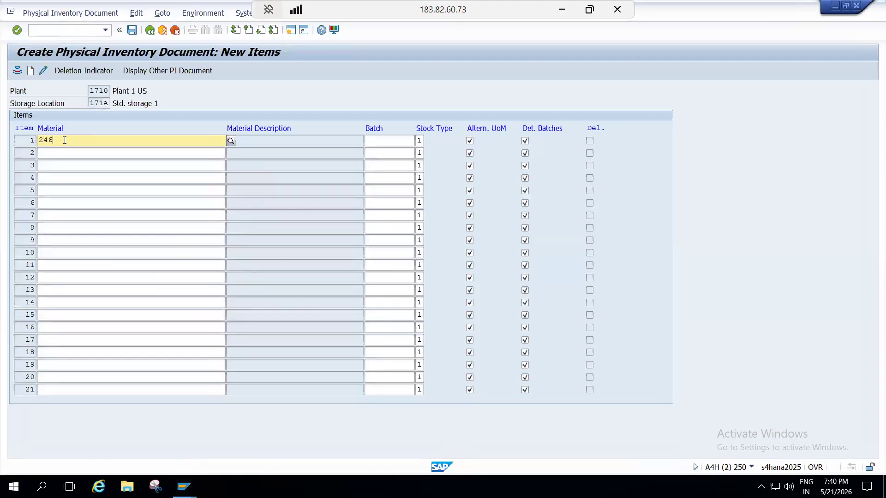
Confirm the material item and save the new physical inventory document
{"action": "key", "text": "Return"}
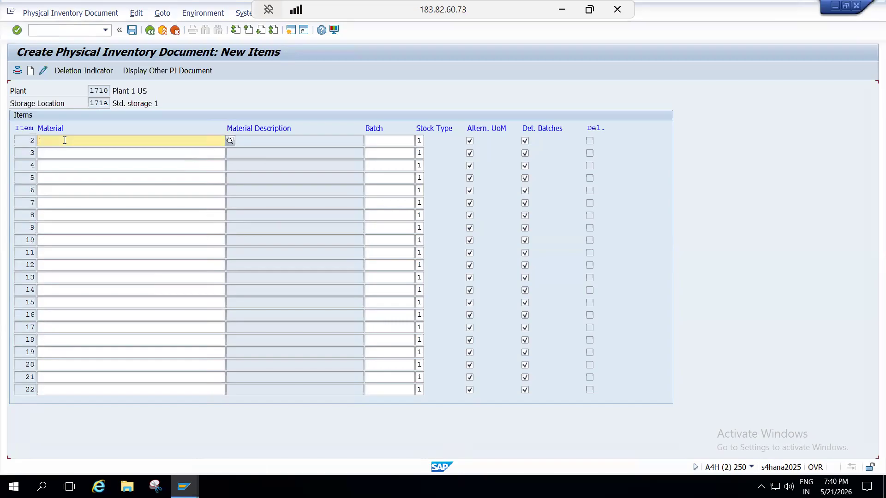
{"action": "left_click", "coordinate": [131, 30]}
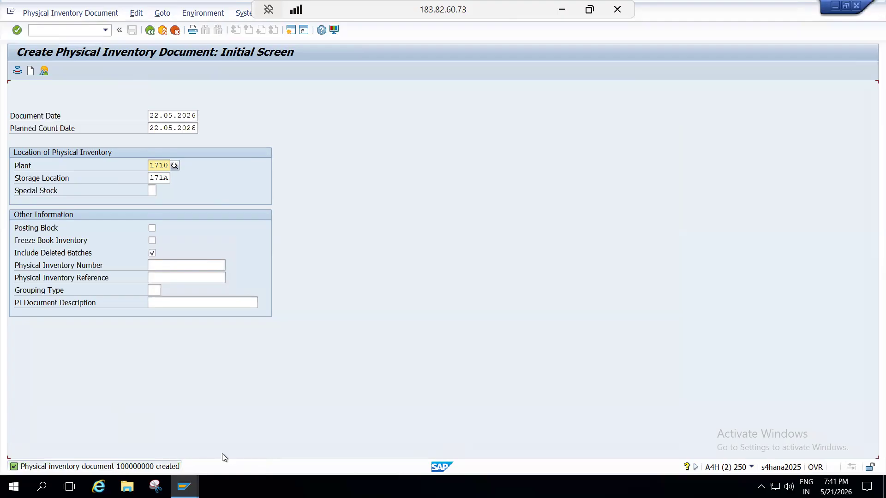
Return to the material display session, restart the display for material 246 and add the Plant Stock view to the selection
{"action": "left_click", "coordinate": [184, 487]}
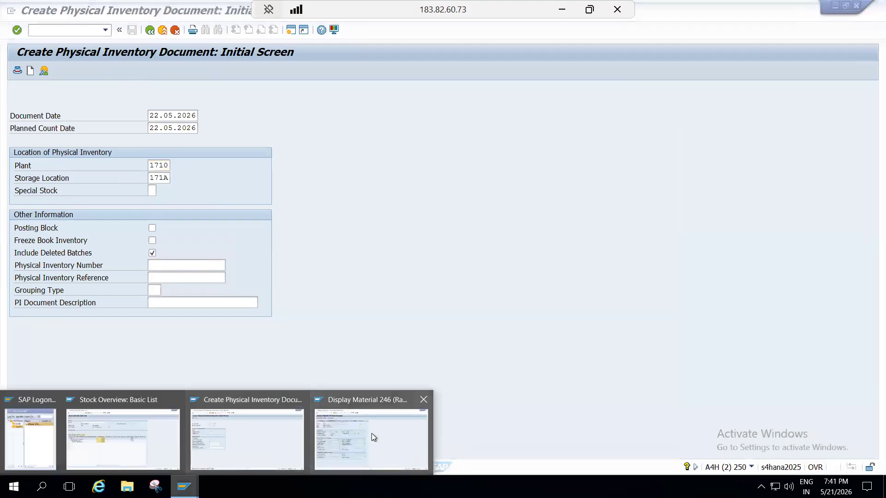
{"action": "left_click", "coordinate": [371, 433]}
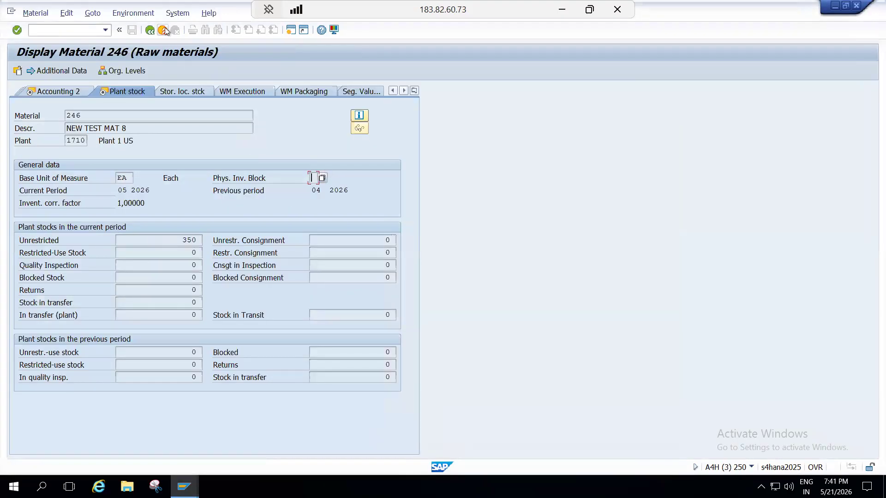
{"action": "left_click", "coordinate": [149, 31]}
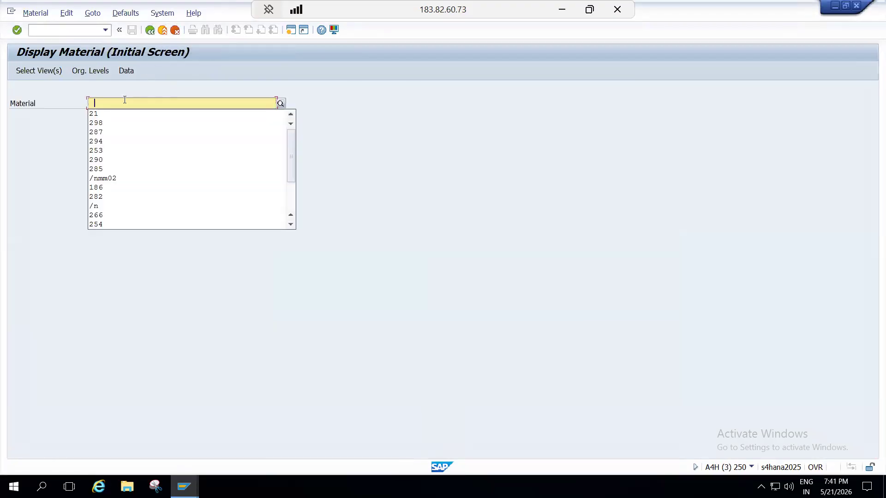
{"action": "key", "text": "BackSpace"}
{"action": "type", "text": "24"}
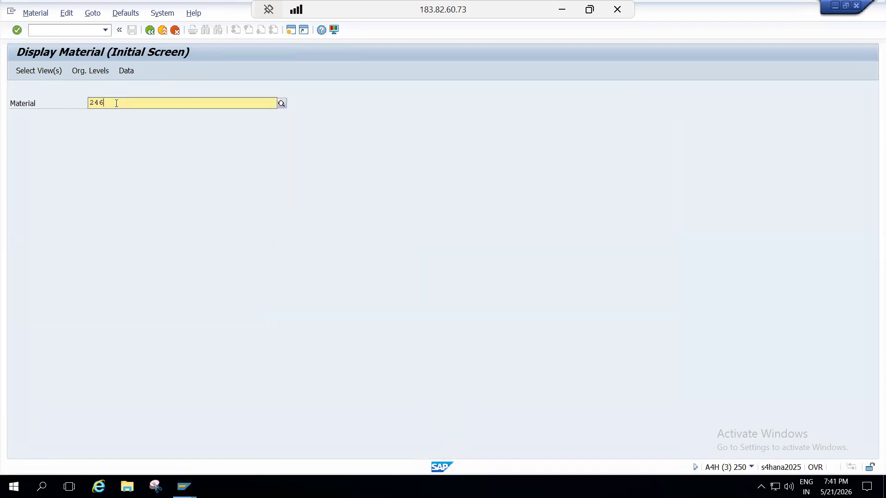
{"action": "type", "text": "6"}
{"action": "key", "text": "Return"}
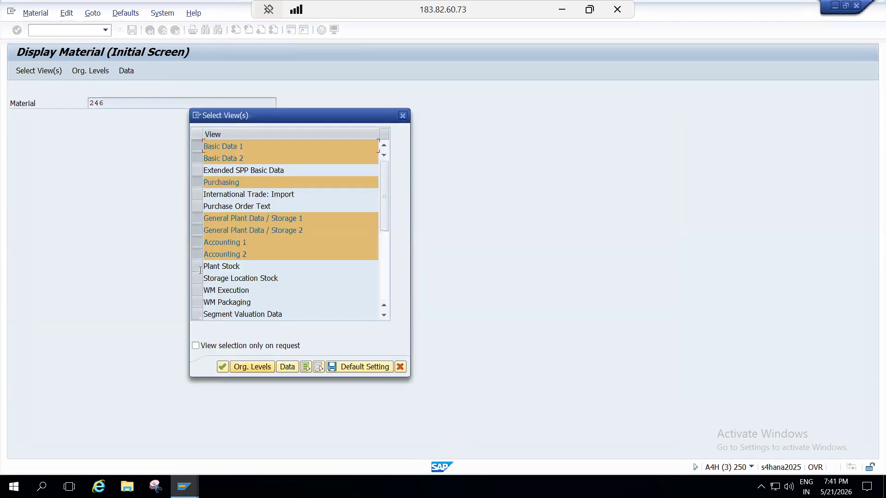
{"action": "left_click", "coordinate": [198, 266]}
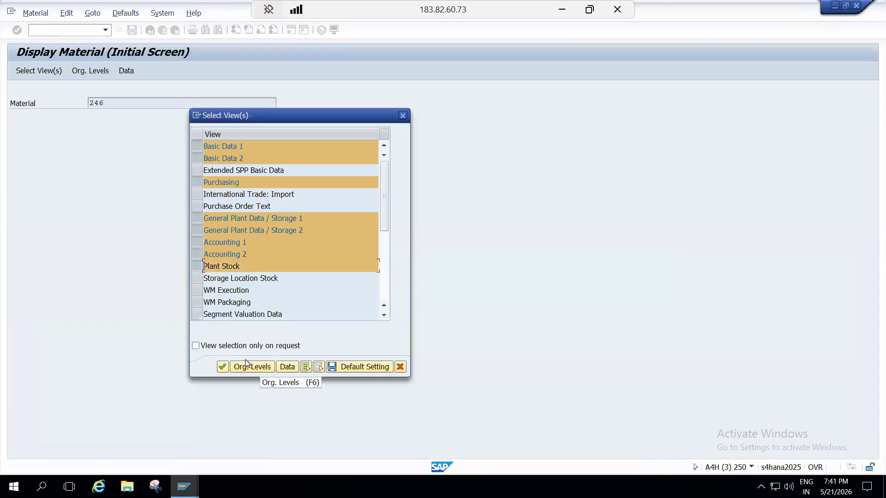
{"action": "left_click", "coordinate": [251, 367]}
Set the organizational level to plant 1710 without a storage location and open the material master display
{"action": "left_click", "coordinate": [231, 134]}
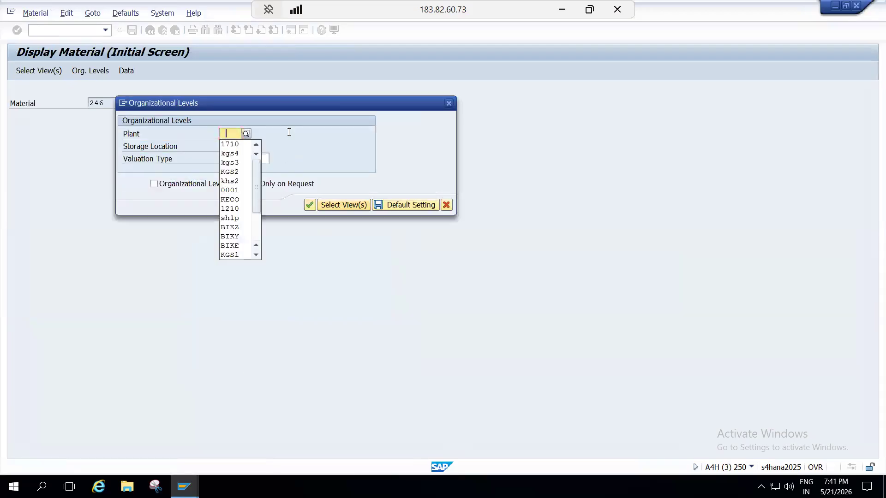
{"action": "left_click", "coordinate": [230, 144]}
{"action": "left_click", "coordinate": [232, 145]}
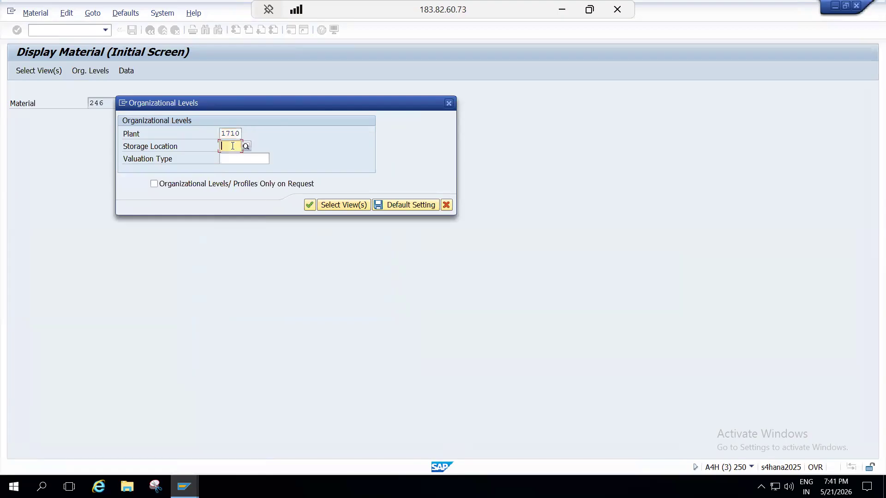
{"action": "left_click", "coordinate": [230, 156]}
{"action": "key", "text": "Return"}
Show the plant stock view and examine the meaning of the material's physical inventory block indicator in its value list
{"action": "left_click", "coordinate": [414, 90]}
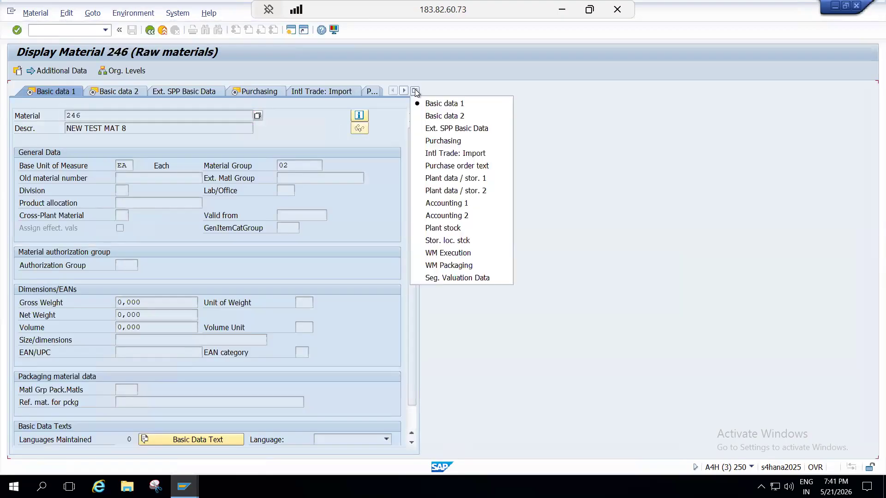
{"action": "left_click", "coordinate": [443, 229]}
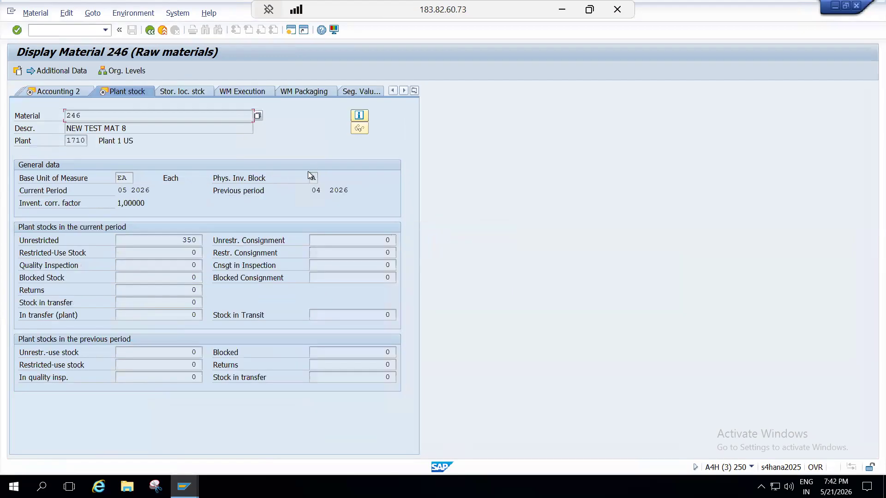
{"action": "left_click", "coordinate": [314, 177]}
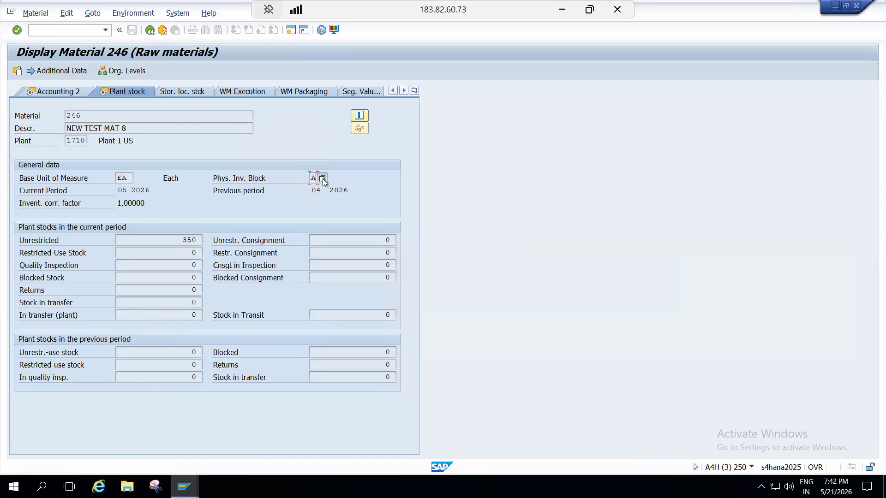
{"action": "left_click", "coordinate": [323, 180]}
{"action": "left_click", "coordinate": [94, 149]}
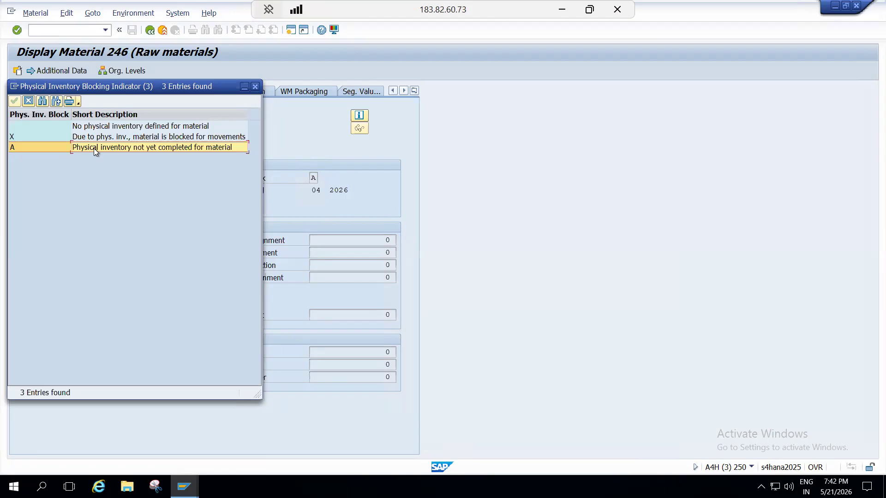
{"action": "left_click_drag", "start_coordinate": [148, 86], "coordinate": [234, 106]}
{"action": "left_click_drag", "start_coordinate": [299, 123], "coordinate": [473, 127]}
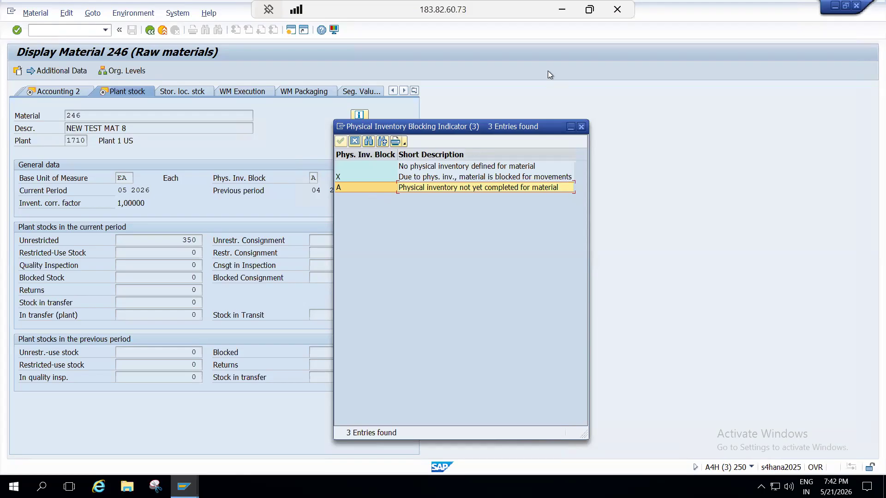
Switch to the physical inventory document session, start MI02 and open the newly created document for fiscal year 2026
{"action": "left_click", "coordinate": [185, 487]}
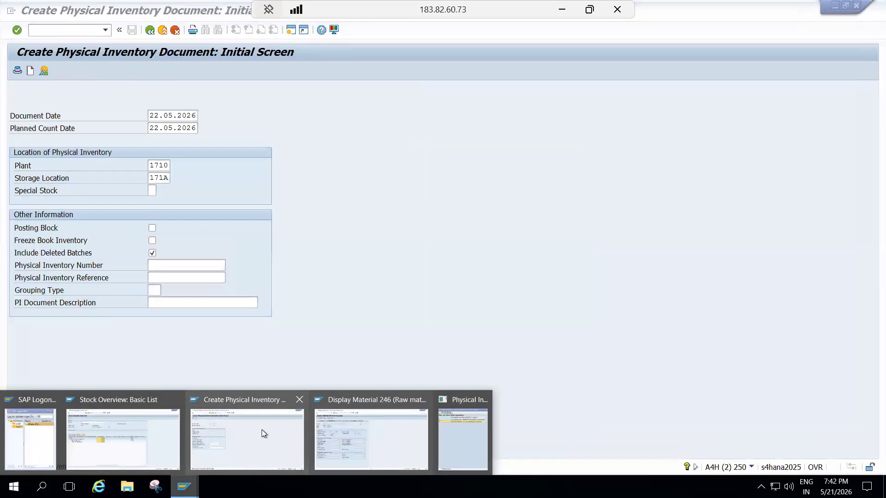
{"action": "left_click", "coordinate": [259, 429]}
{"action": "left_click", "coordinate": [53, 29]}
{"action": "type", "text": "/nmi01"}
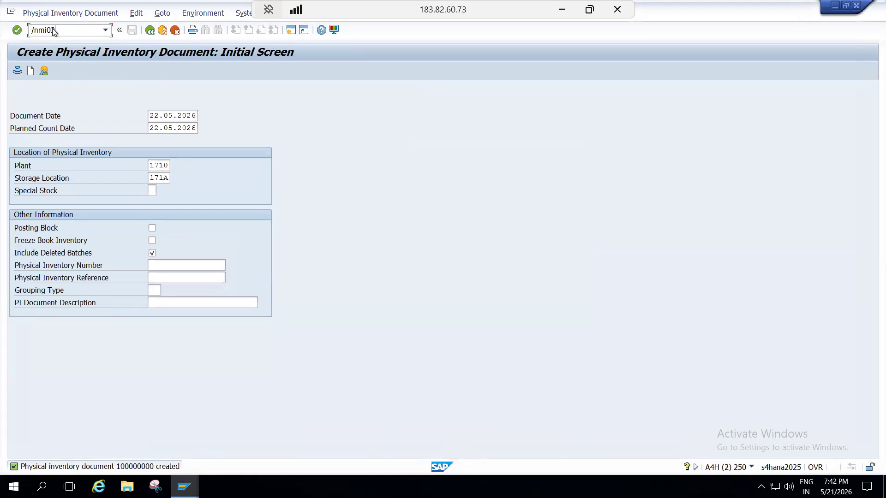
{"action": "key", "text": "Return"}
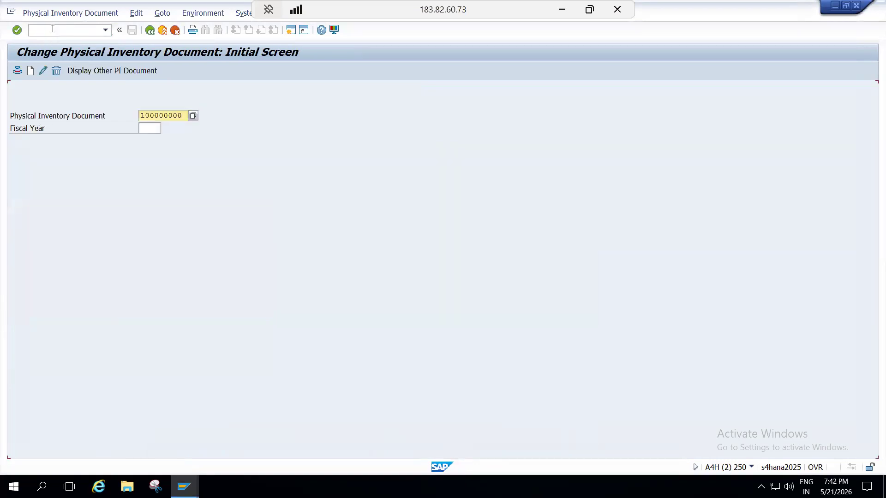
{"action": "left_click", "coordinate": [149, 129]}
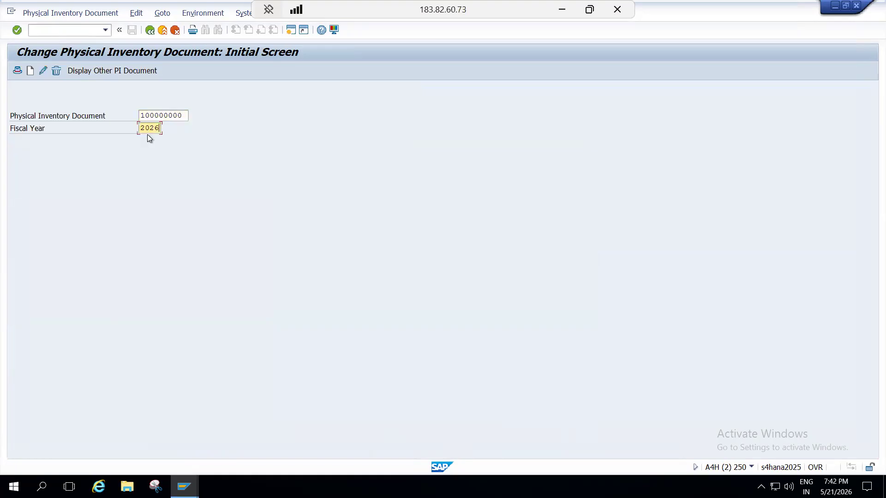
{"action": "key", "text": "Return"}
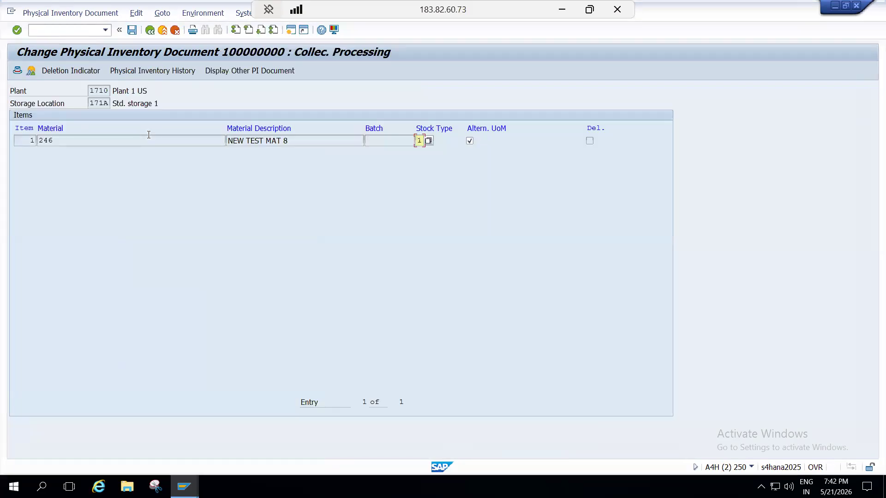
Examine the physical inventory history of item 1 and the document header, and return to the initial screen
{"action": "key", "text": "Return"}
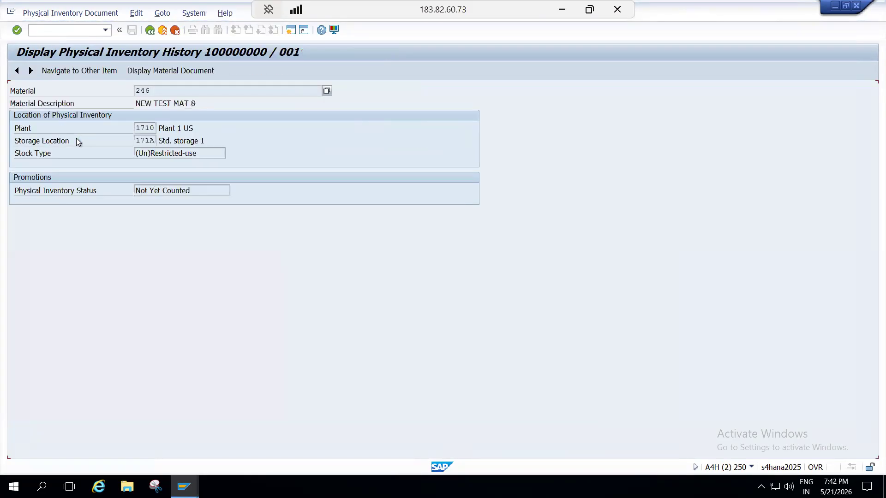
{"action": "left_click", "coordinate": [150, 29]}
{"action": "left_click", "coordinate": [17, 71]}
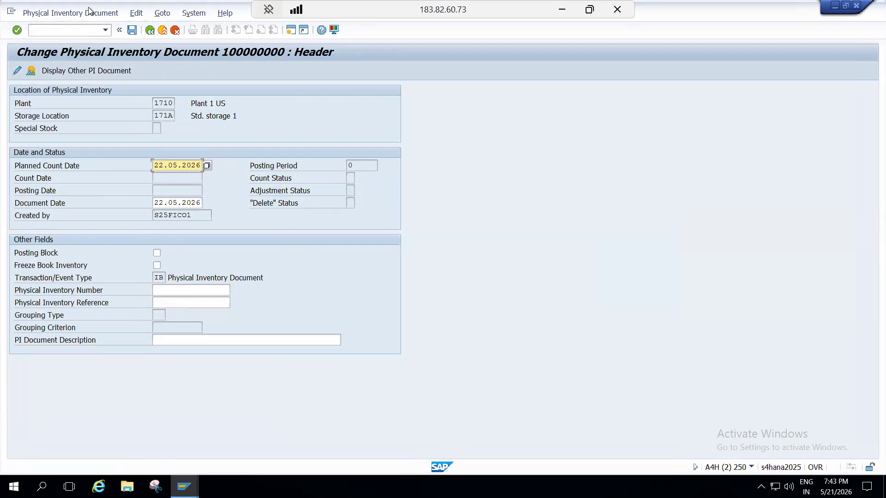
{"action": "left_click", "coordinate": [150, 31]}
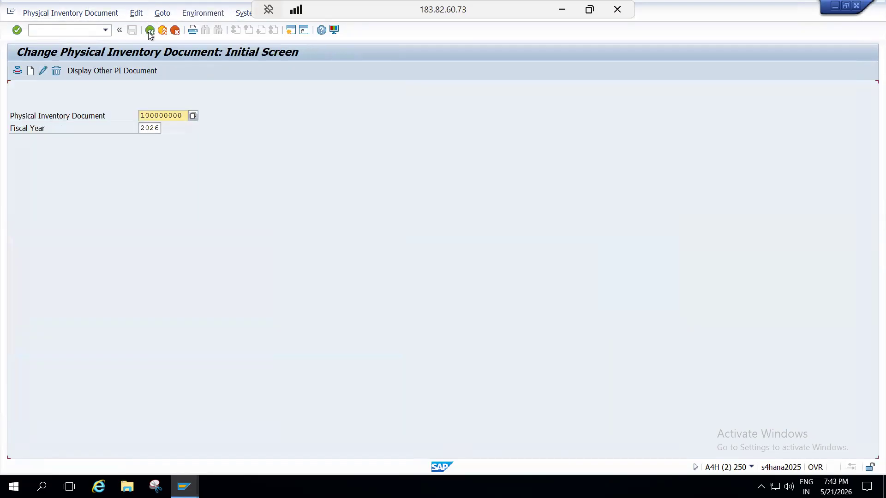
{"action": "left_click", "coordinate": [142, 128]}
{"action": "key", "text": "Return"}
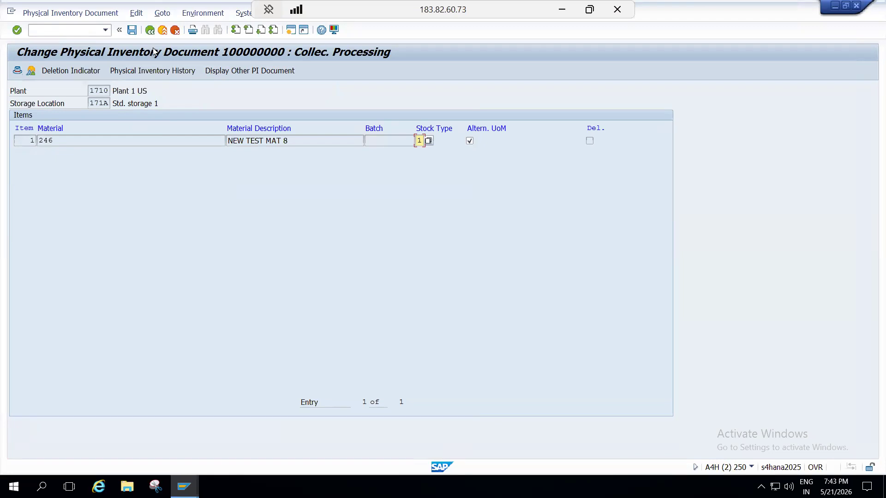
{"action": "left_click", "coordinate": [150, 30]}
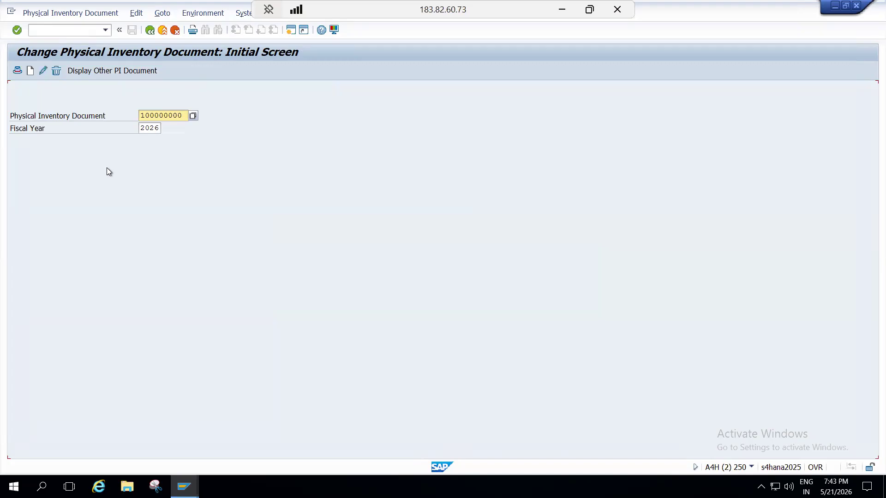
Reopen the physical inventory document, activate the Posting Block in its header and save the change
{"action": "key", "text": "Return"}
{"action": "left_click", "coordinate": [17, 72]}
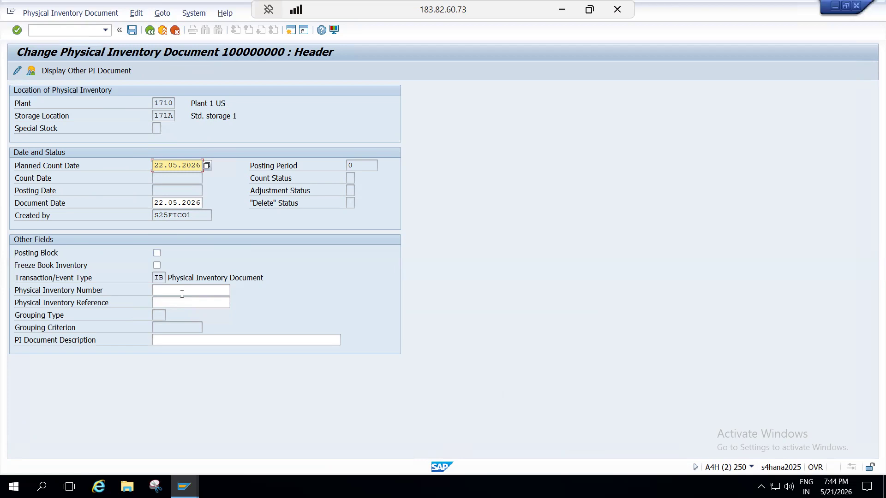
{"action": "left_click", "coordinate": [156, 253]}
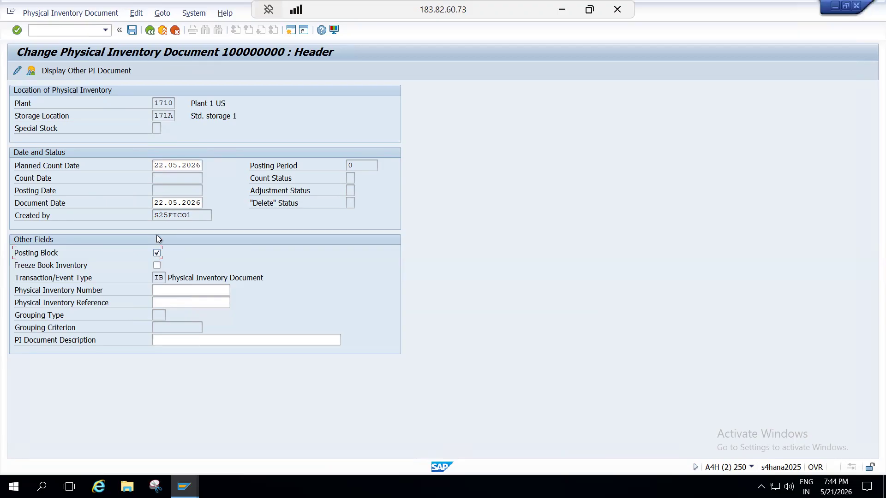
{"action": "left_click", "coordinate": [132, 30]}
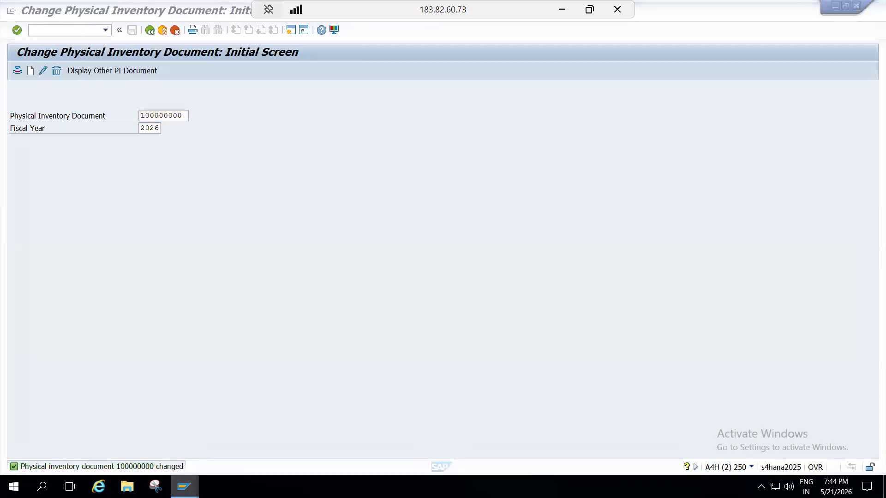
Close the block indicator value list in the material display session, restart MM03 for material 246 and add the Plant Stock view
{"action": "left_click", "coordinate": [184, 487]}
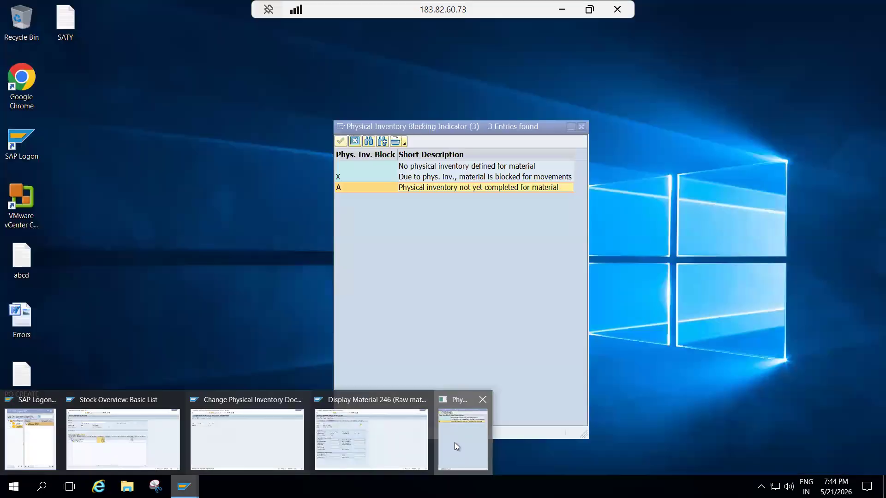
{"action": "left_click", "coordinate": [455, 442]}
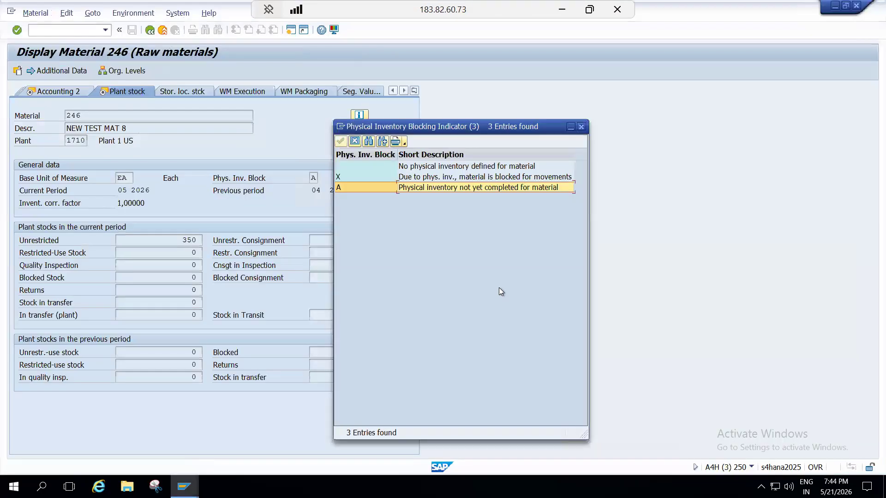
{"action": "left_click", "coordinate": [580, 126]}
{"action": "left_click", "coordinate": [63, 32]}
{"action": "type", "text": "/nmm03"}
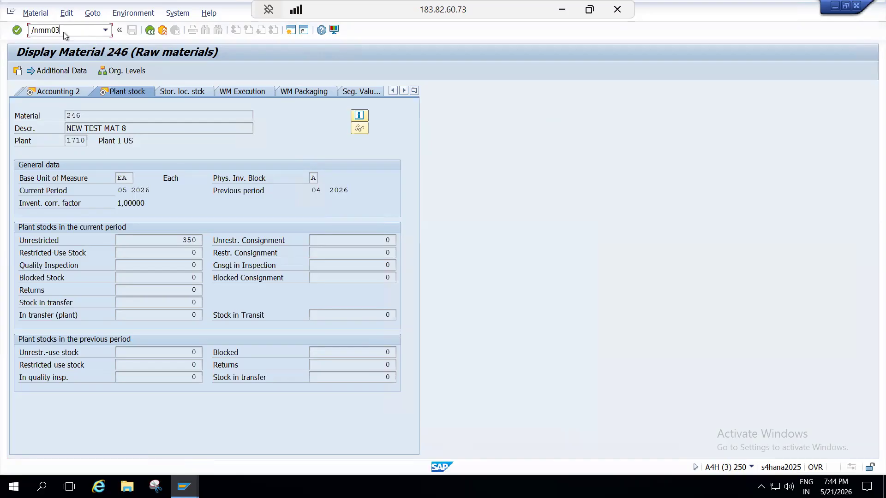
{"action": "key", "text": "Return"}
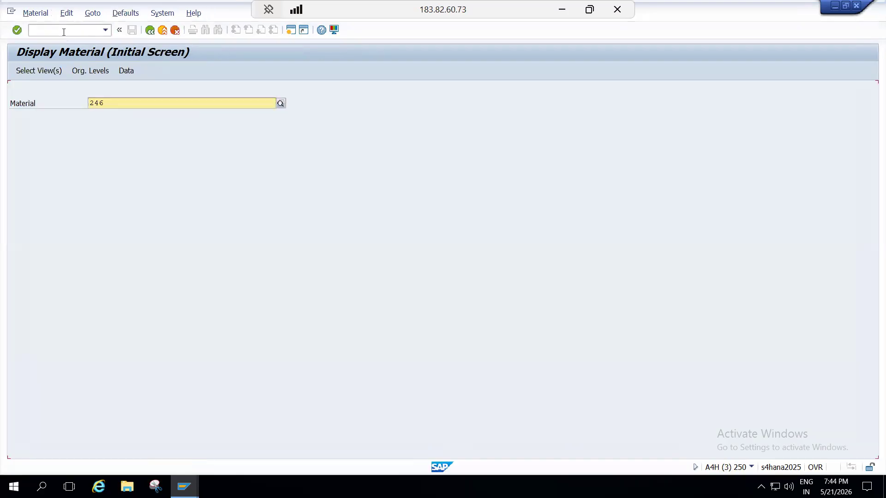
{"action": "key", "text": "Return"}
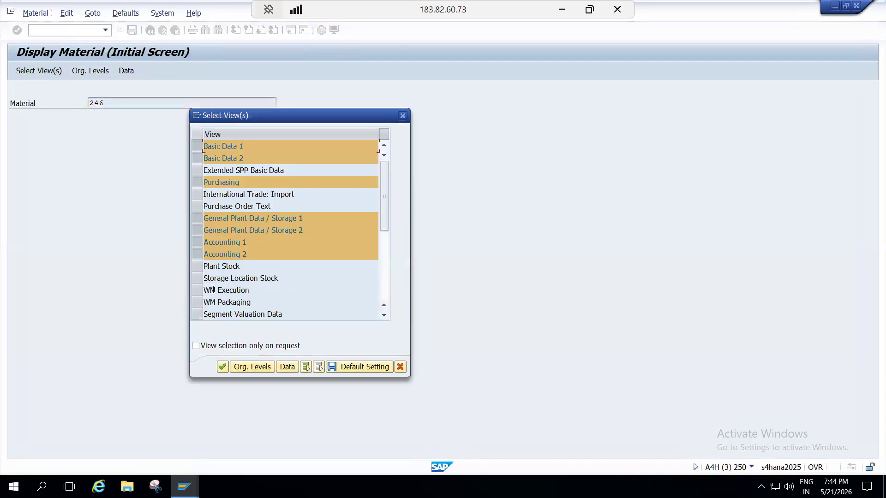
{"action": "left_click", "coordinate": [195, 266]}
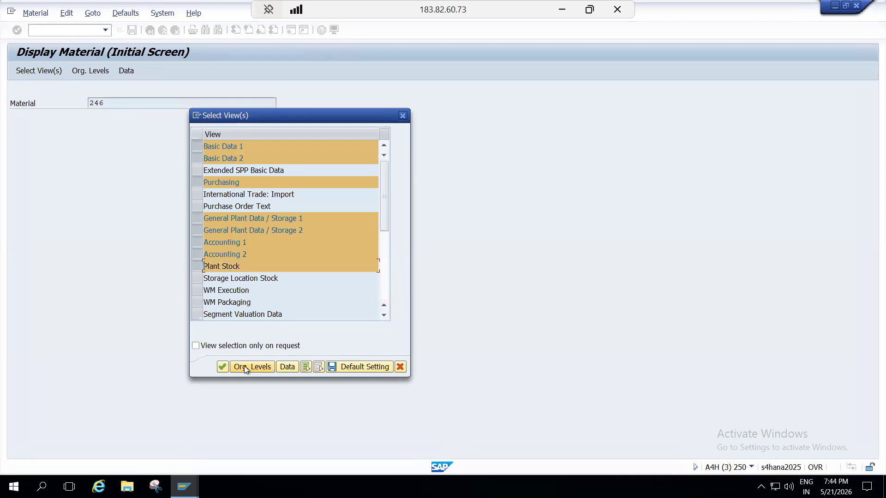
{"action": "left_click", "coordinate": [245, 367]}
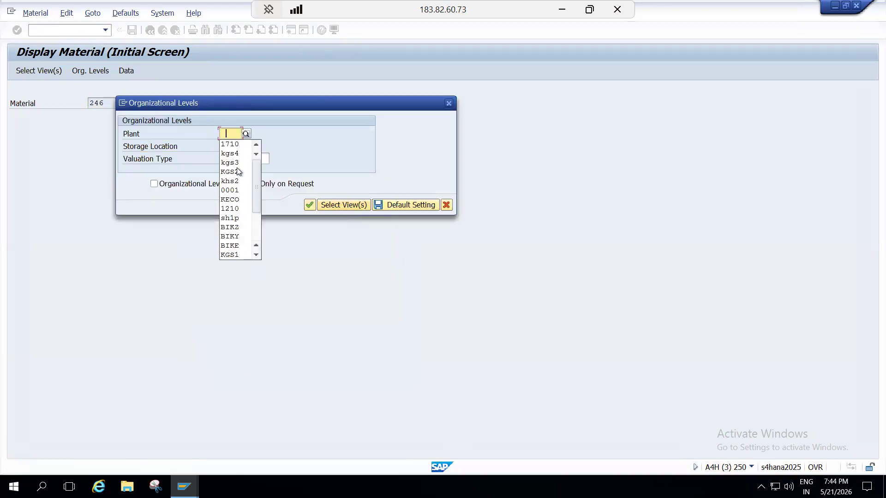
Set the organizational levels to plant 1710 and storage location 171A, and display the Plant stock view of material 246
{"action": "left_click", "coordinate": [226, 144]}
{"action": "left_click", "coordinate": [226, 147]}
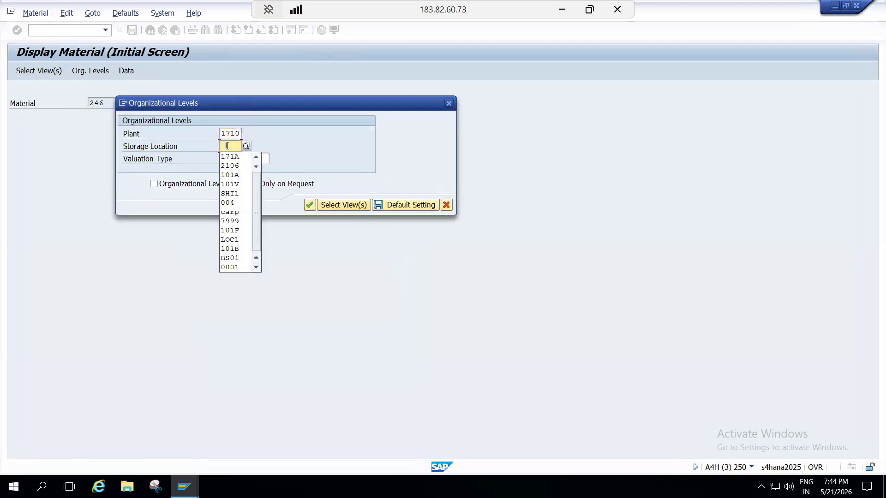
{"action": "left_click", "coordinate": [231, 157]}
{"action": "key", "text": "Return"}
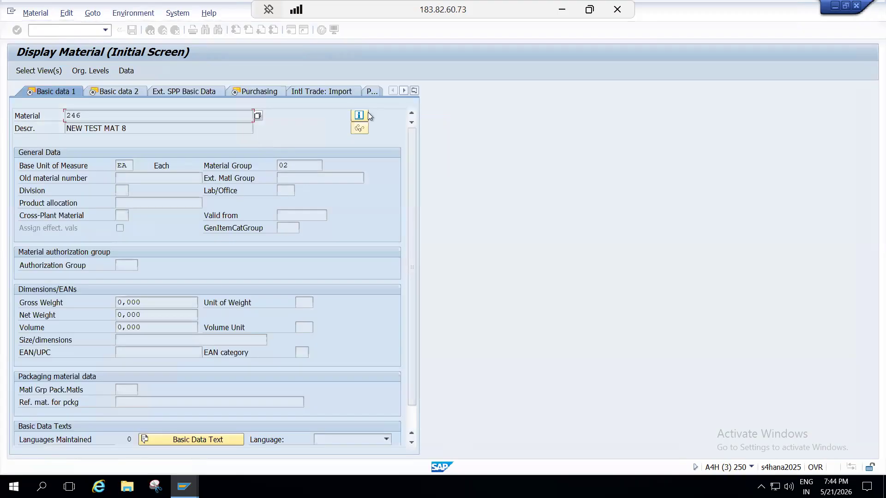
{"action": "left_click", "coordinate": [415, 91]}
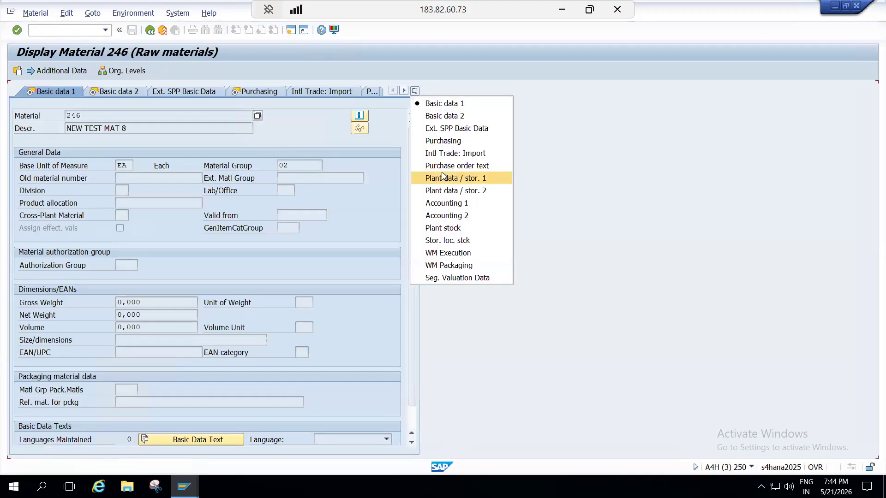
{"action": "left_click", "coordinate": [446, 229]}
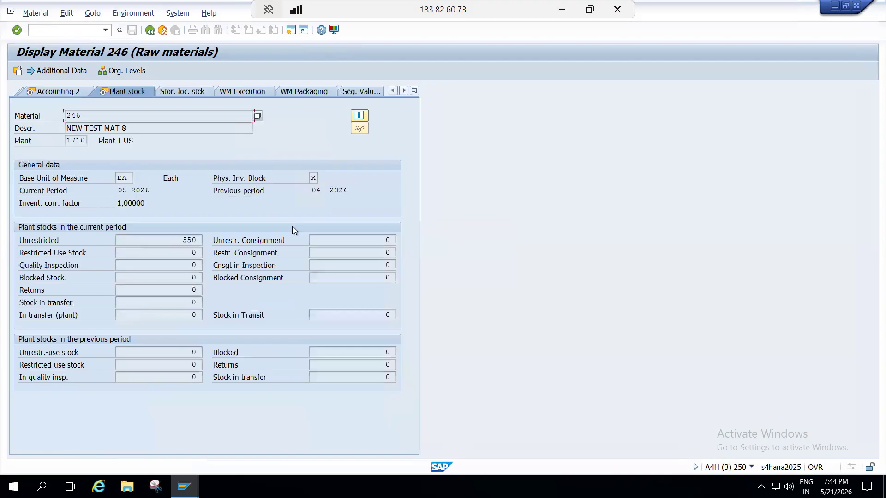
Examine the possible values of the Phys. Inv. Block indicator, highlight entry X and put the value list away
{"action": "left_click", "coordinate": [314, 178]}
{"action": "left_click", "coordinate": [322, 179]}
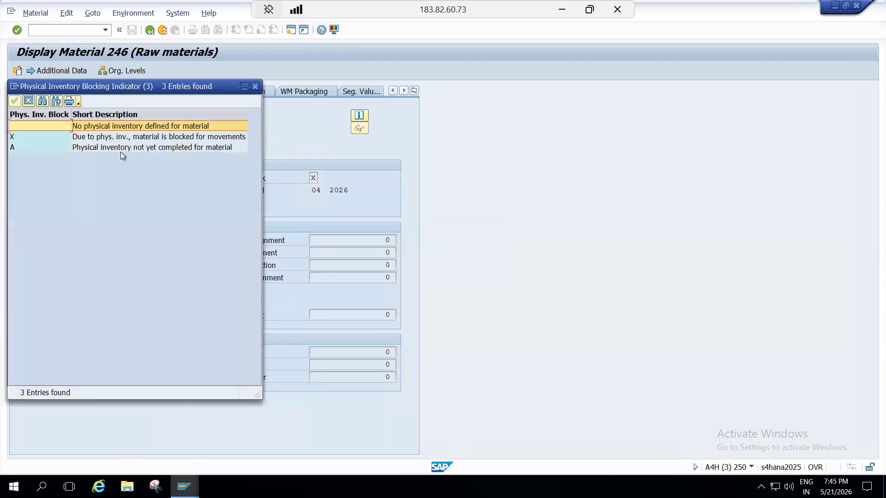
{"action": "left_click", "coordinate": [83, 137]}
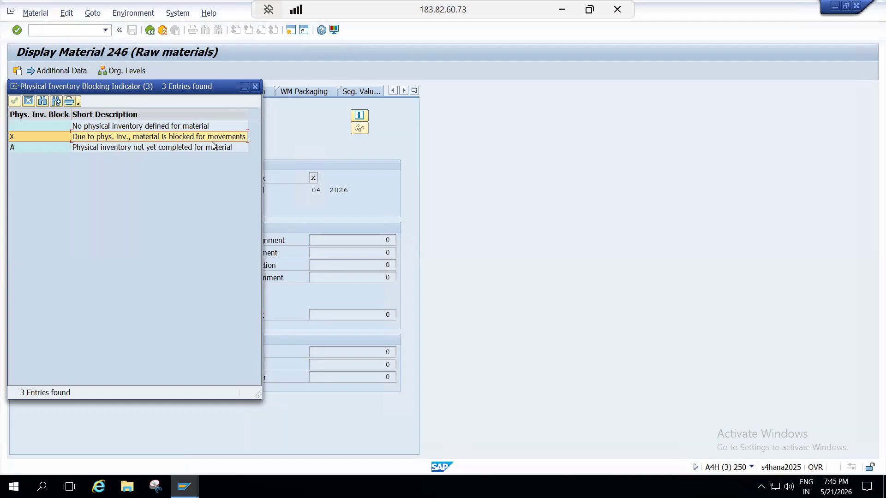
{"action": "left_click", "coordinate": [244, 87]}
Open a new session, start MIGO and set it to A01 Goods Receipt with reference R10 Other
{"action": "left_click", "coordinate": [291, 29]}
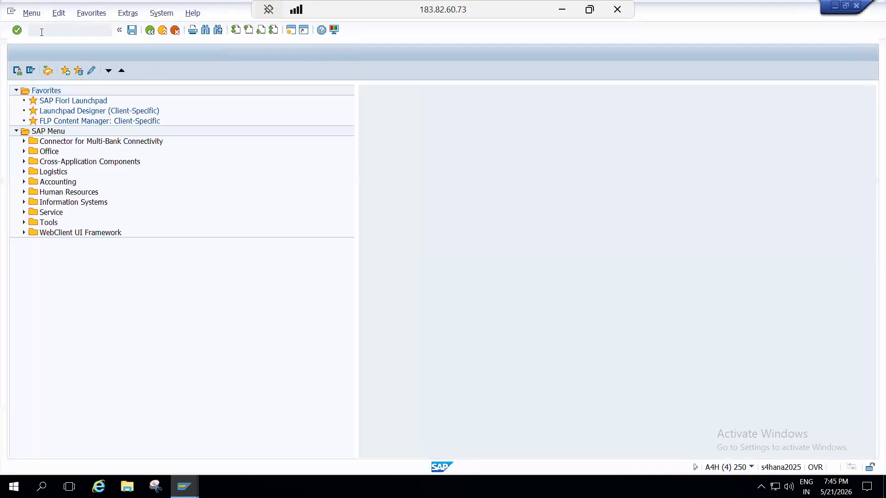
{"action": "type", "text": "migo"}
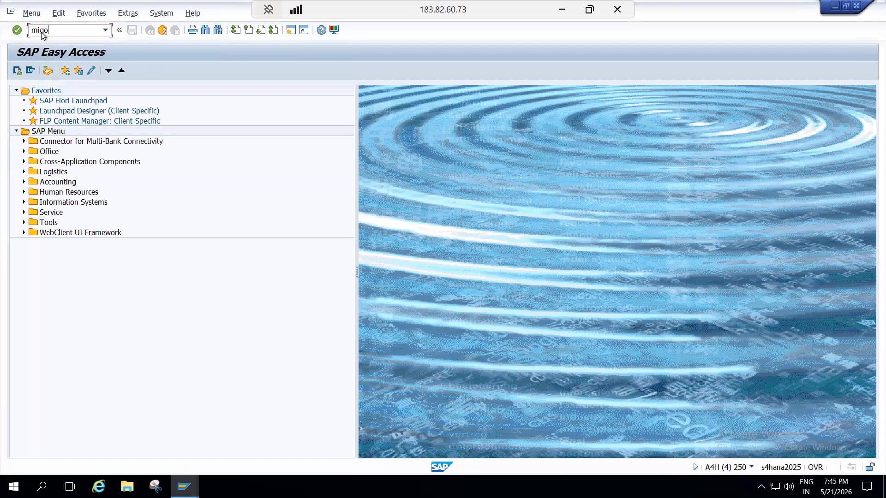
{"action": "key", "text": "Return"}
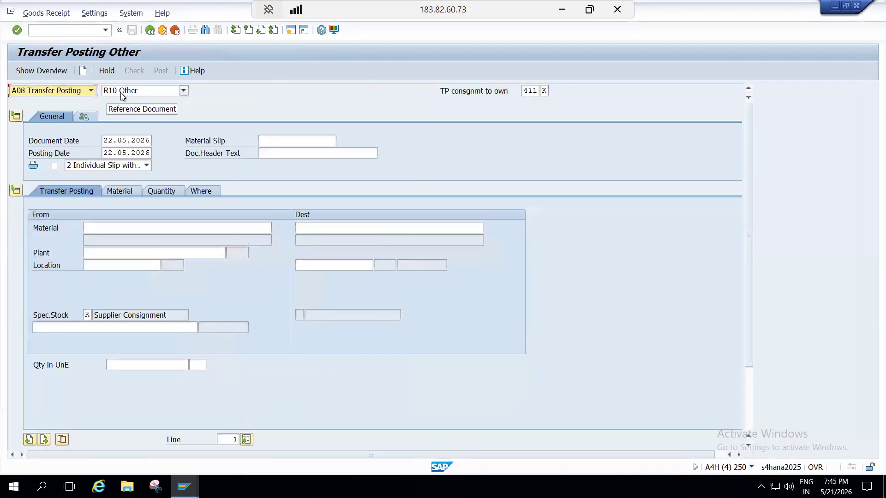
{"action": "left_click", "coordinate": [90, 92]}
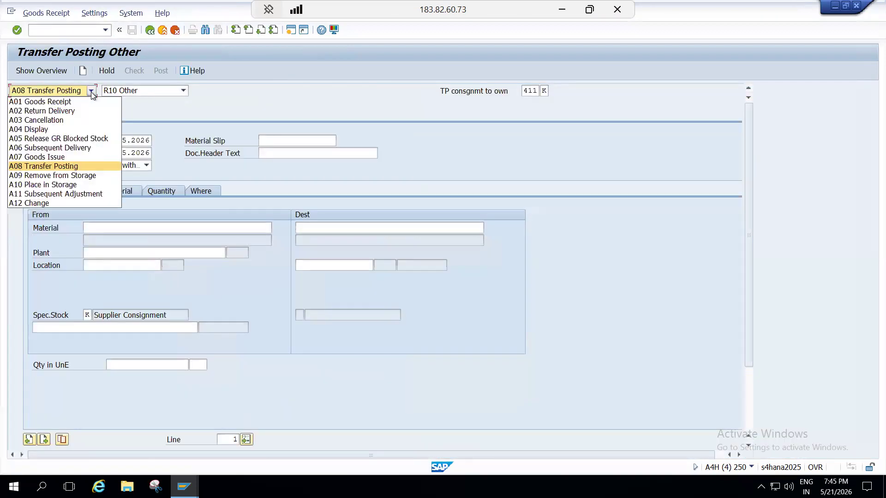
{"action": "left_click", "coordinate": [52, 102]}
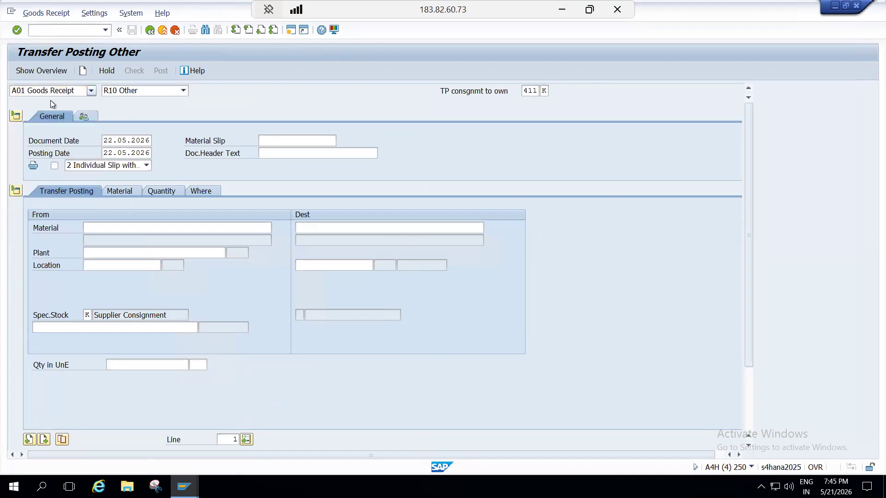
{"action": "left_click", "coordinate": [183, 91]}
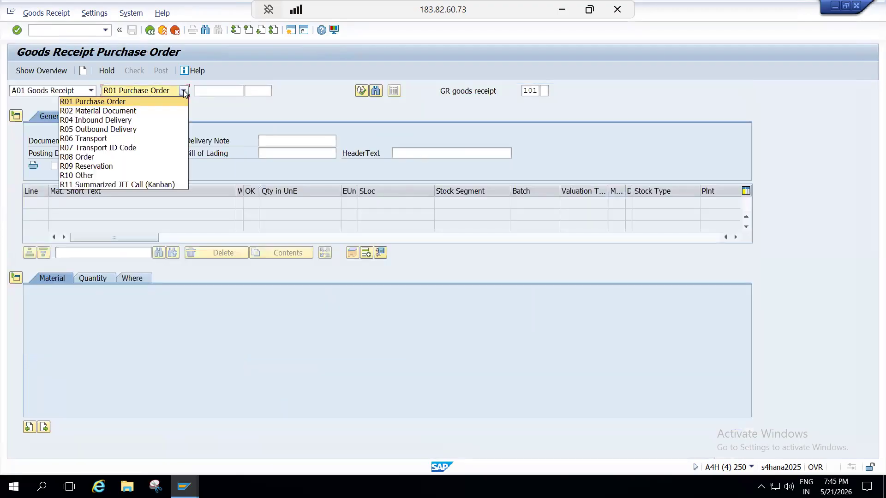
{"action": "left_click", "coordinate": [78, 176]}
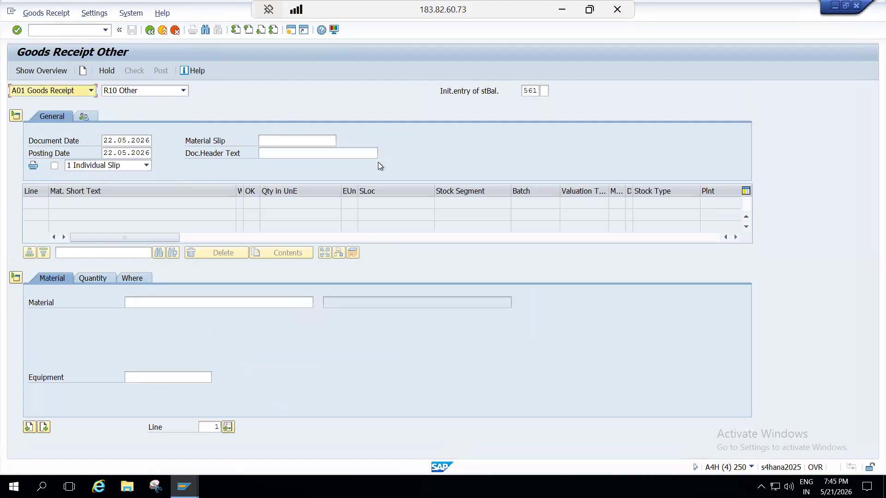
Enter material 246 with a quantity of 100 as the goods receipt item
{"action": "left_click", "coordinate": [165, 302]}
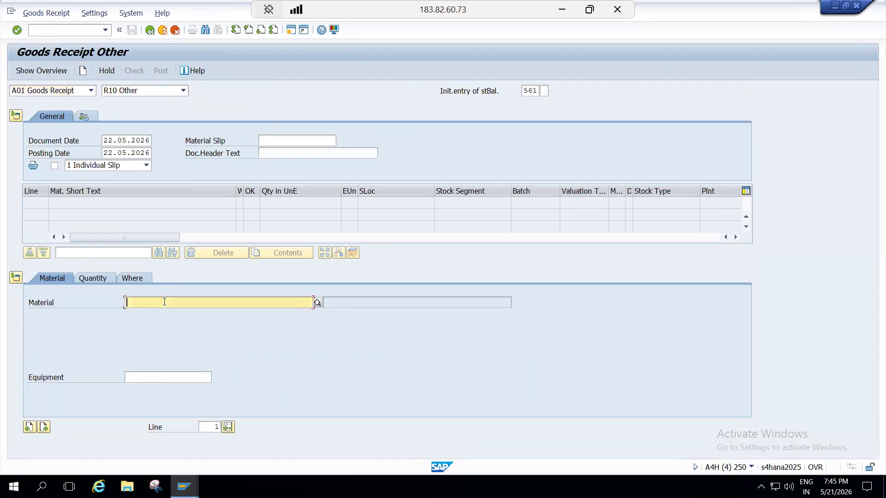
{"action": "type", "text": "246"}
{"action": "key", "text": "Return"}
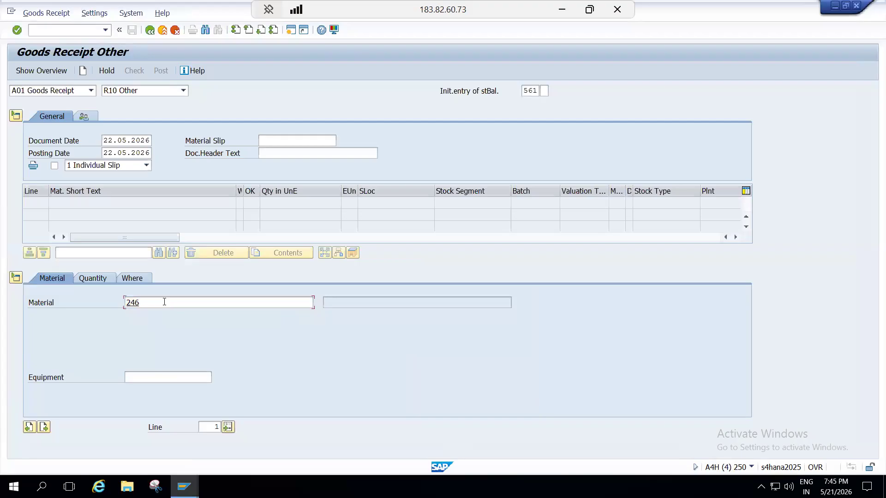
{"action": "left_click", "coordinate": [98, 280]}
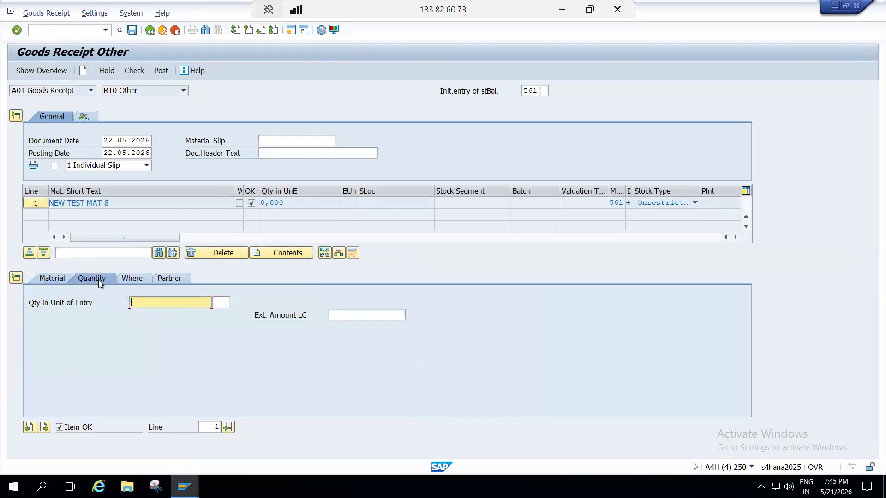
{"action": "type", "text": "100"}
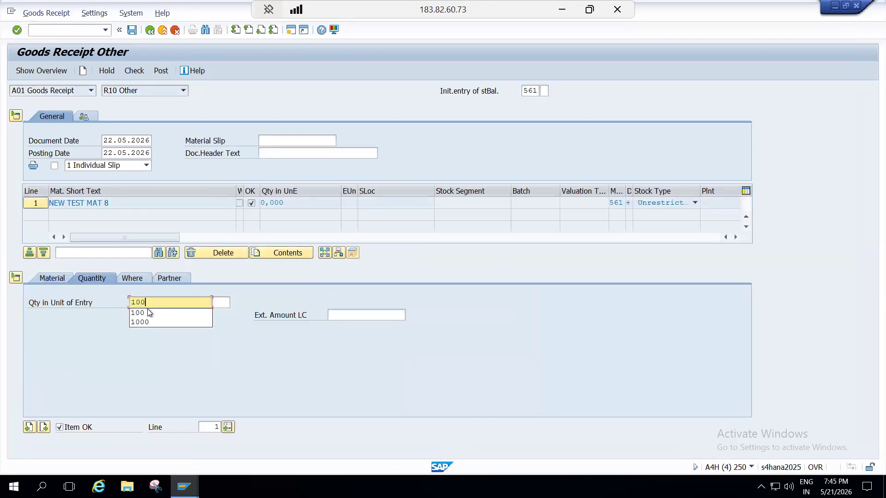
{"action": "key", "text": "Return"}
Assign plant 1710 and storage location 171A to the goods receipt item and check the document
{"action": "left_click", "coordinate": [137, 279]}
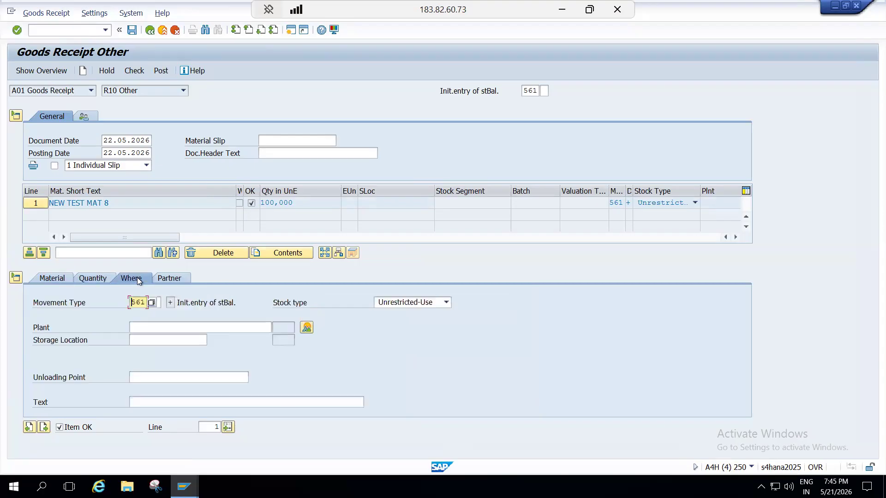
{"action": "left_click", "coordinate": [152, 328]}
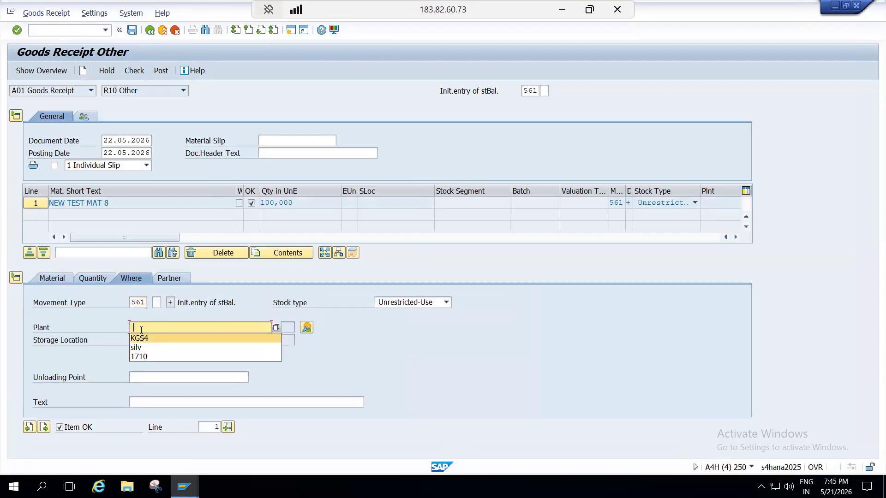
{"action": "left_click", "coordinate": [137, 357]}
{"action": "left_click", "coordinate": [140, 339]}
{"action": "type", "text": "1710"}
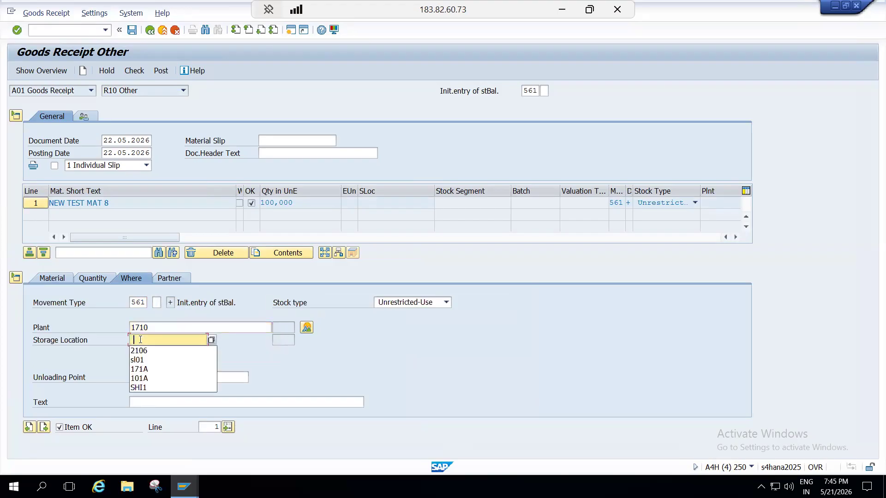
{"action": "left_click", "coordinate": [141, 371]}
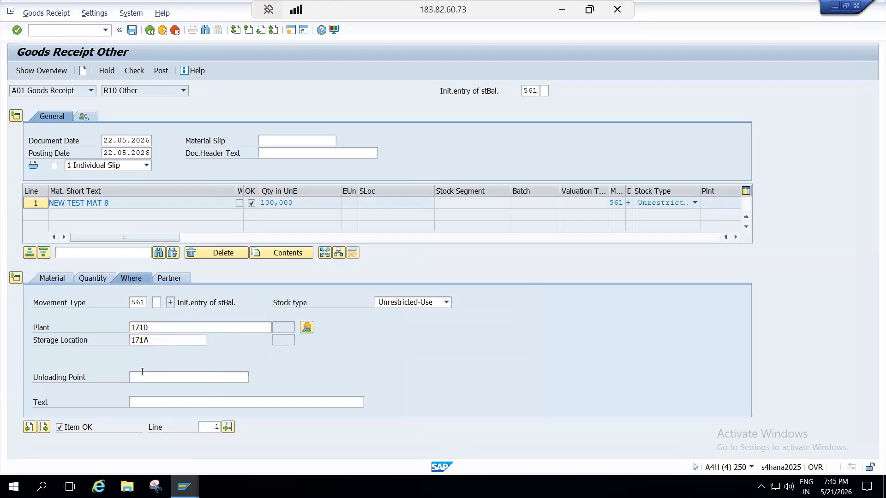
{"action": "key", "text": "Return"}
{"action": "left_click", "coordinate": [129, 72]}
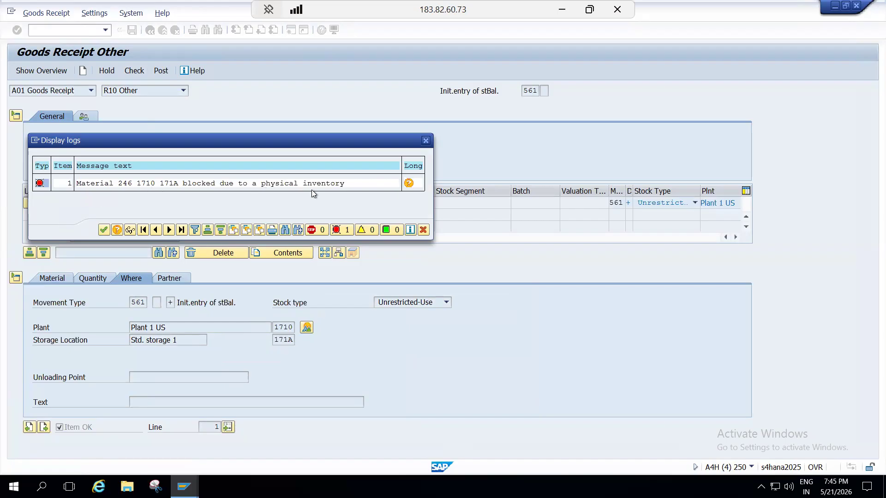
Switch to the material display session, review the Phys. Inv. Block field of material 246 and return to the goods receipt session
{"action": "left_click", "coordinate": [184, 487]}
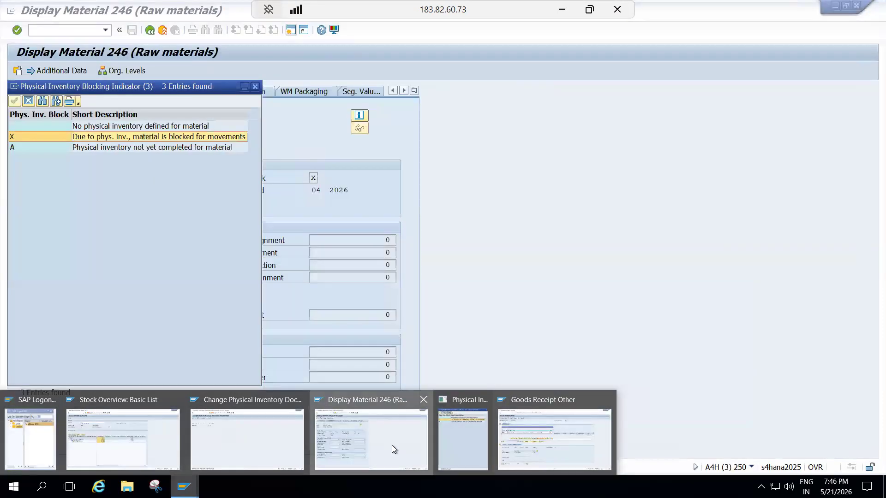
{"action": "left_click", "coordinate": [392, 445]}
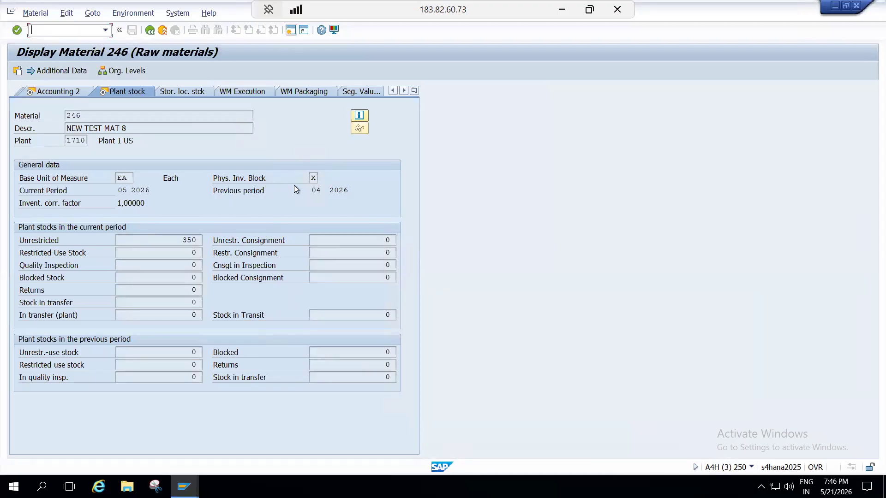
{"action": "left_click", "coordinate": [314, 177]}
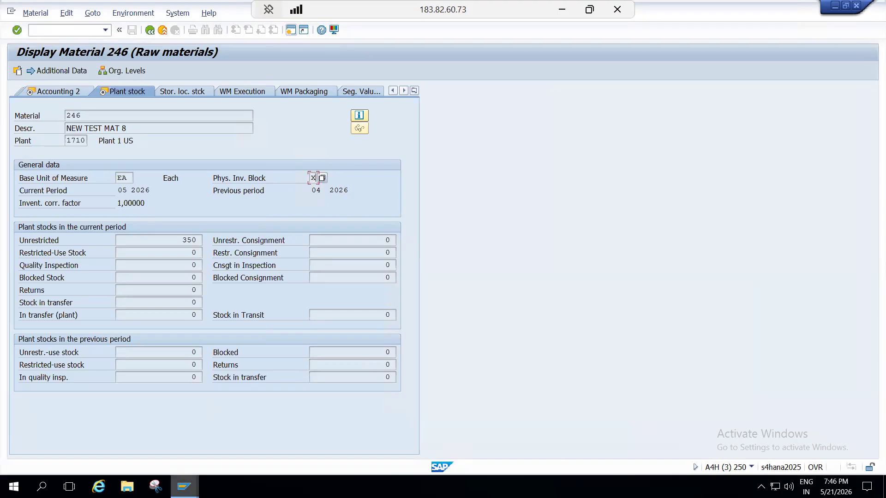
{"action": "left_click", "coordinate": [184, 487]}
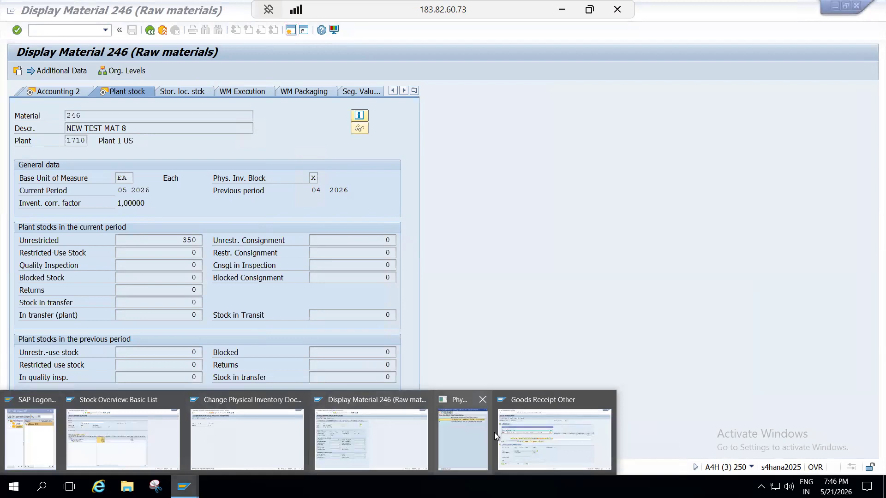
{"action": "left_click", "coordinate": [515, 434]}
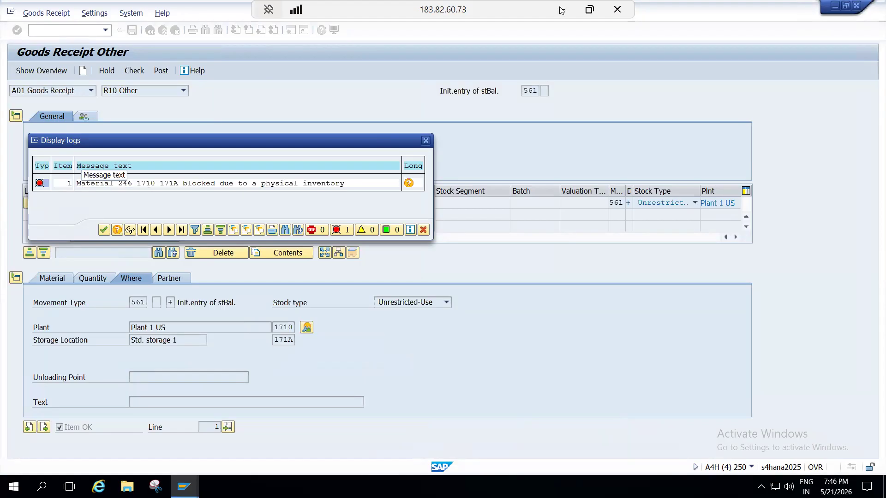
{"action": "mouse_move", "coordinate": [555, 482]}
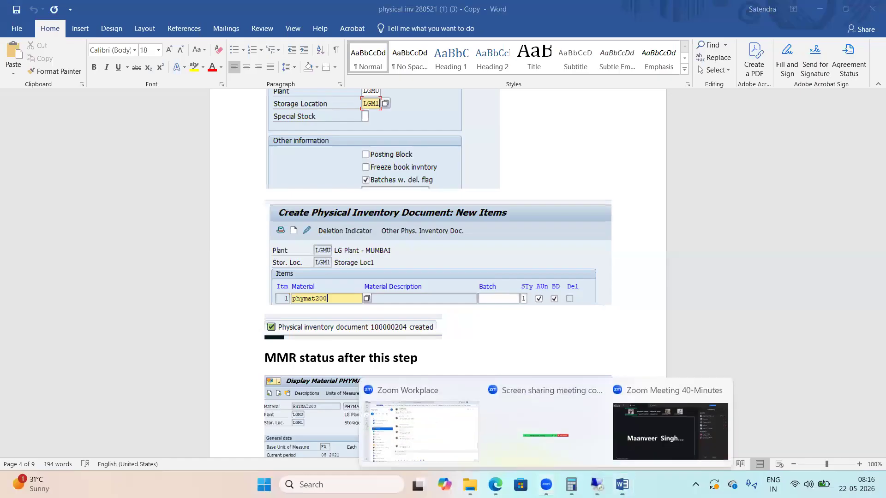
{"action": "left_click", "coordinate": [640, 431]}
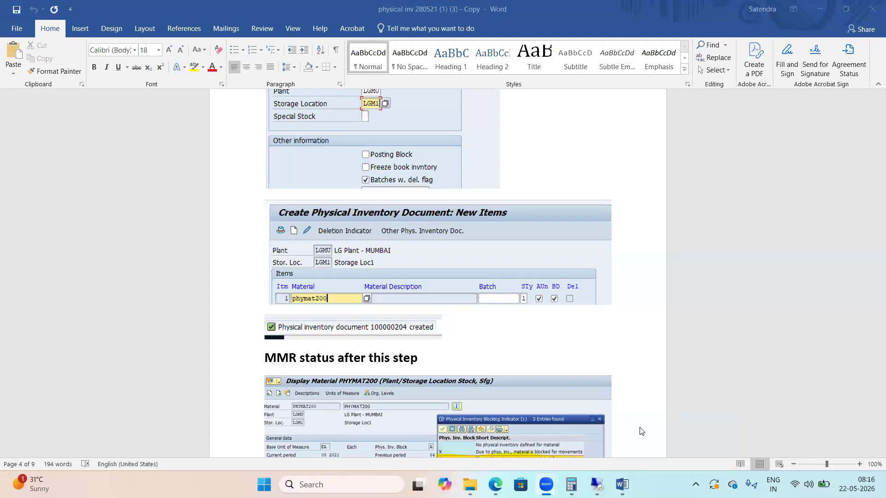
{"action": "mouse_move", "coordinate": [596, 481]}
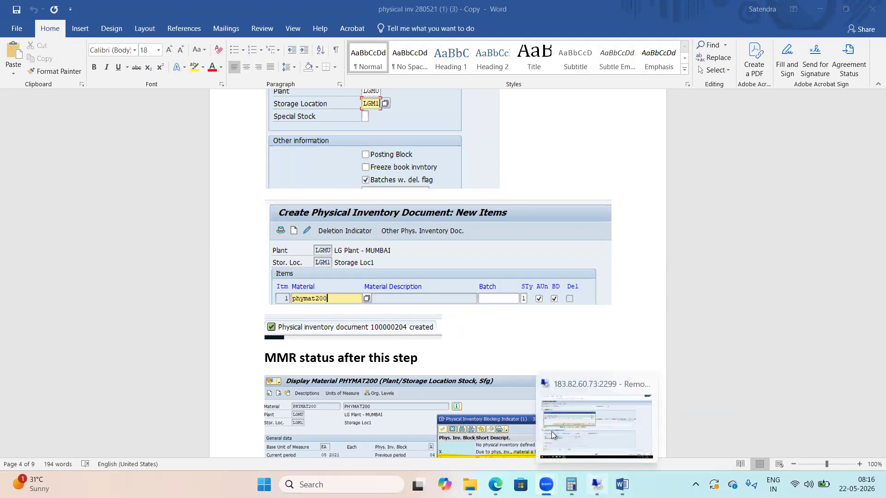
{"action": "left_click", "coordinate": [554, 435]}
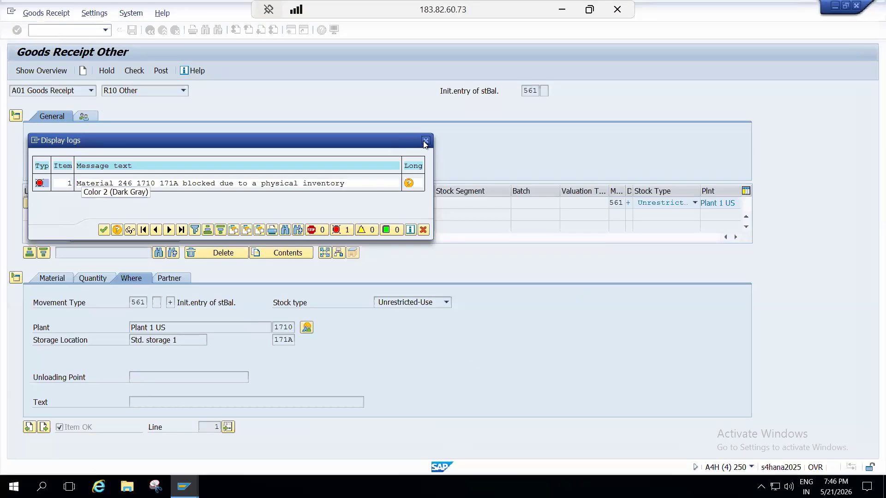
Close the log, leave the goods receipt without saving and switch to the Change Physical Inventory Document session
{"action": "left_click", "coordinate": [425, 140]}
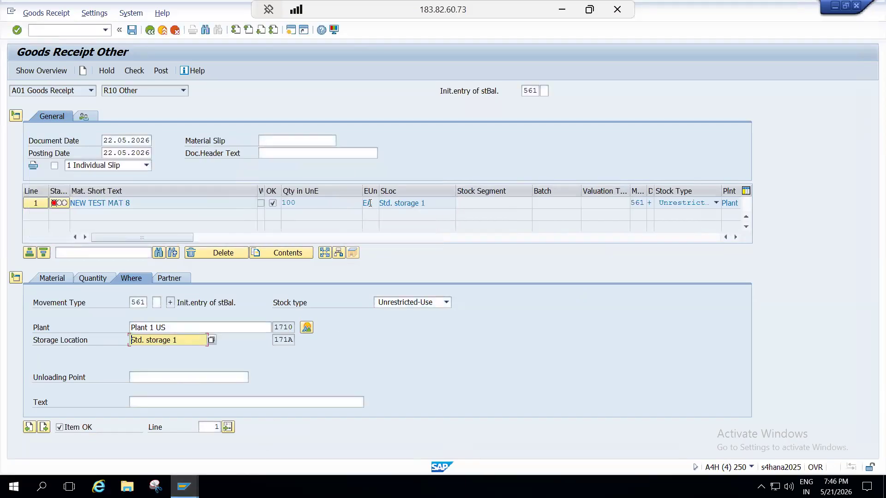
{"action": "left_click", "coordinate": [149, 32]}
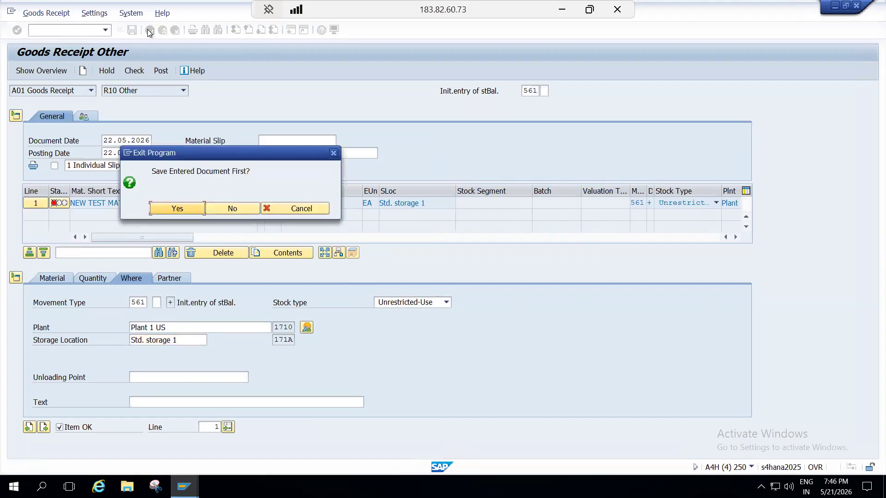
{"action": "left_click", "coordinate": [225, 209]}
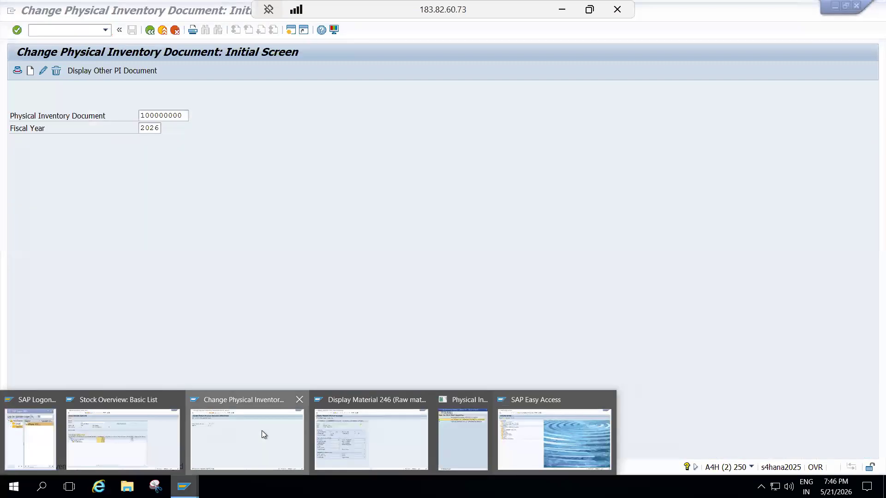
{"action": "left_click", "coordinate": [261, 431]}
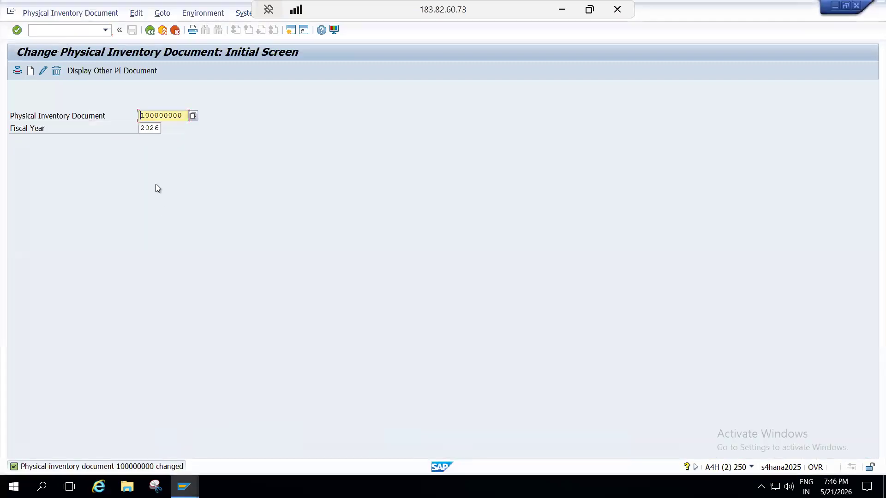
Start the inventory count transaction MI04 and open the physical inventory document for fiscal year 2026
{"action": "type", "text": "/"}
{"action": "left_click", "coordinate": [40, 31]}
{"action": "type", "text": "/nmi04"}
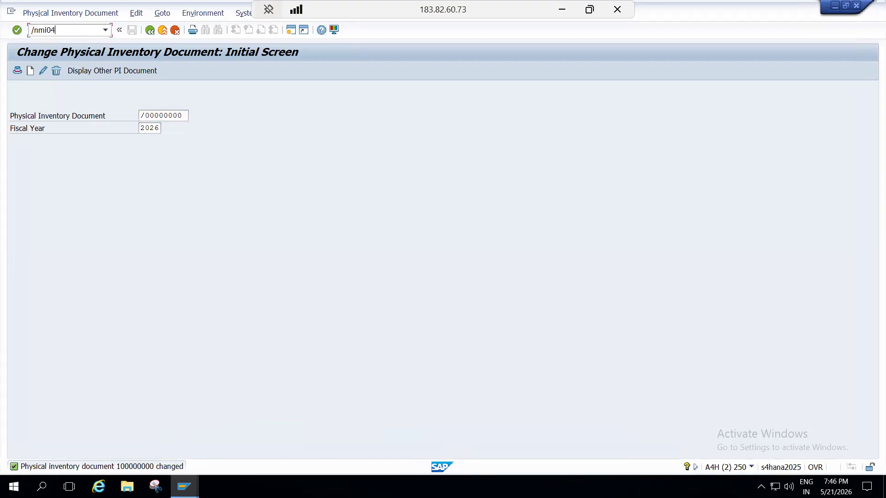
{"action": "key", "text": "Return"}
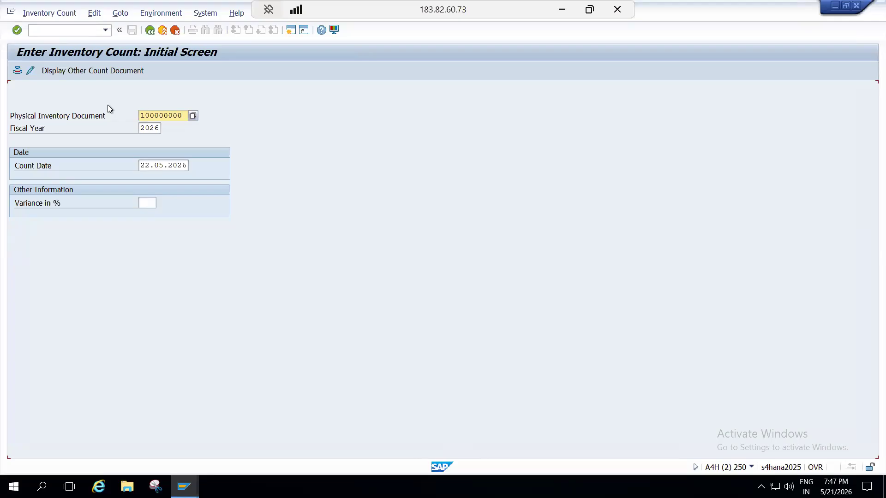
{"action": "key", "text": "Return"}
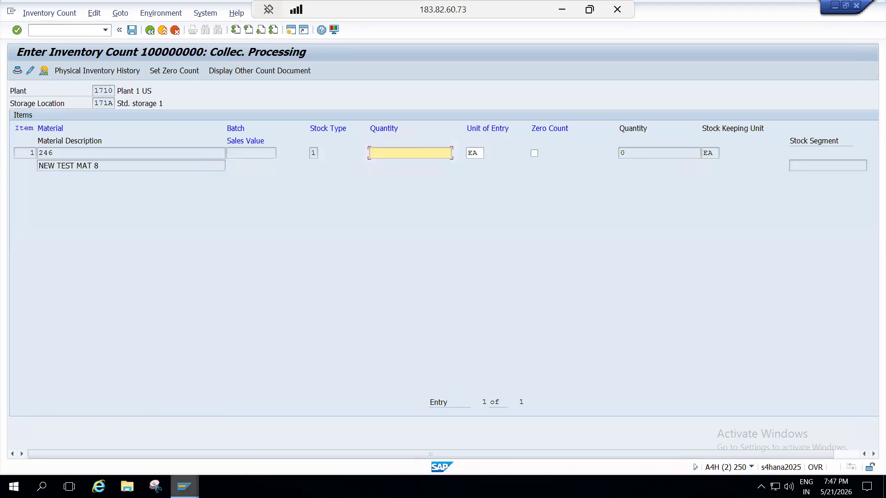
Check the stock overview of material 246, enter a counted quantity of 340 EA for the item and save the count
{"action": "mouse_move", "coordinate": [184, 487]}
{"action": "left_click", "coordinate": [146, 442]}
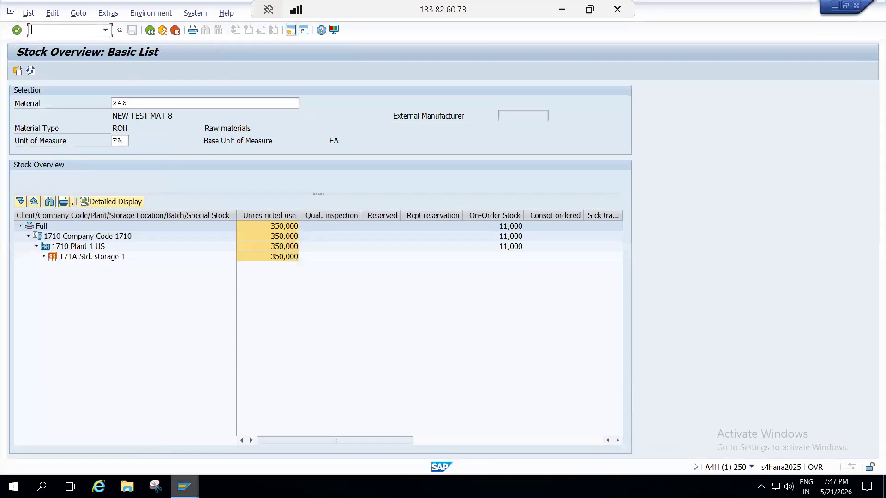
{"action": "mouse_move", "coordinate": [184, 487]}
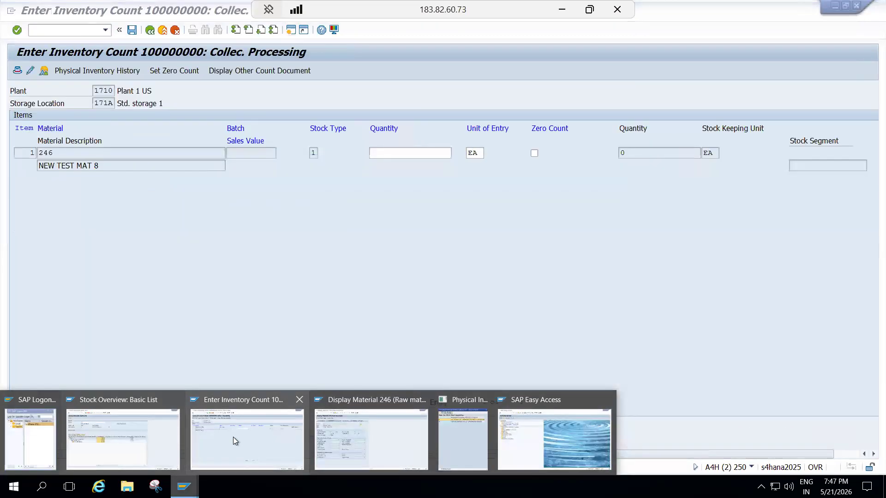
{"action": "left_click", "coordinate": [233, 436]}
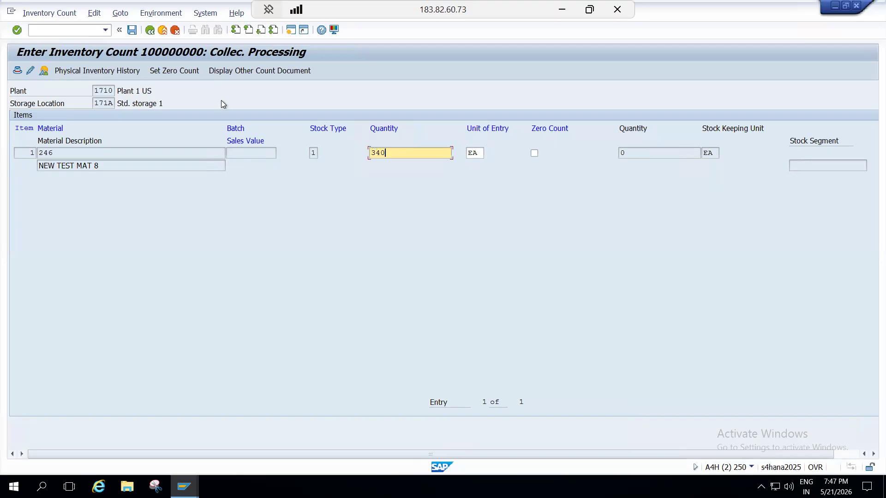
{"action": "left_click", "coordinate": [131, 30]}
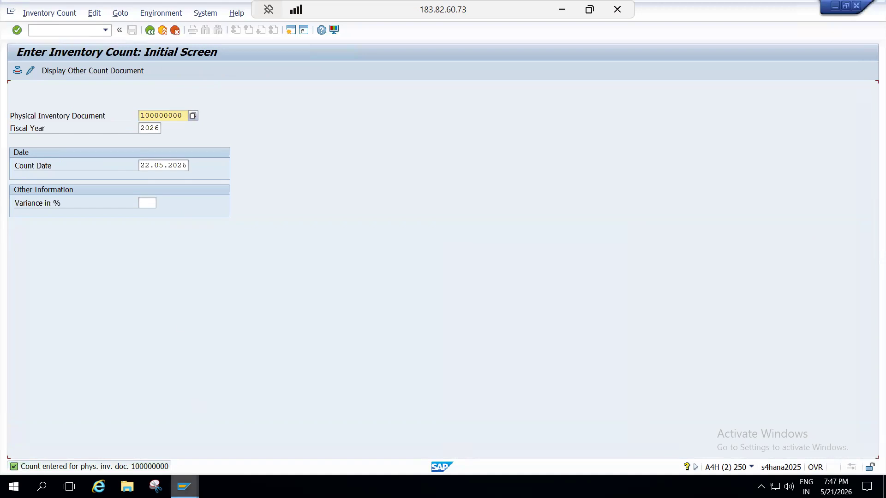
Review the unrestricted stock of material 246 in the stock overview session and return to the inventory count session
{"action": "left_click", "coordinate": [184, 486]}
{"action": "left_click", "coordinate": [151, 438]}
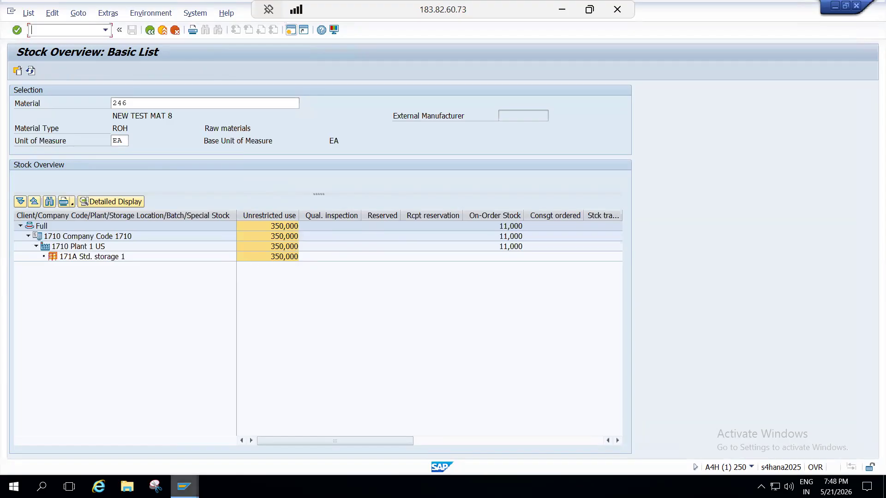
{"action": "left_click", "coordinate": [184, 487]}
{"action": "left_click", "coordinate": [232, 441]}
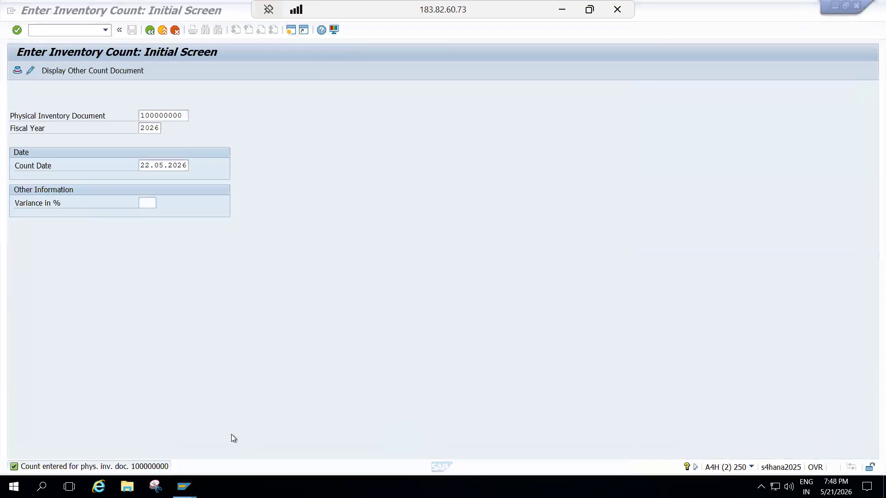
Start transaction MI07, open the physical inventory document and highlight the difference quantity of material 246
{"action": "left_click", "coordinate": [56, 30]}
{"action": "type", "text": "/nmi07"}
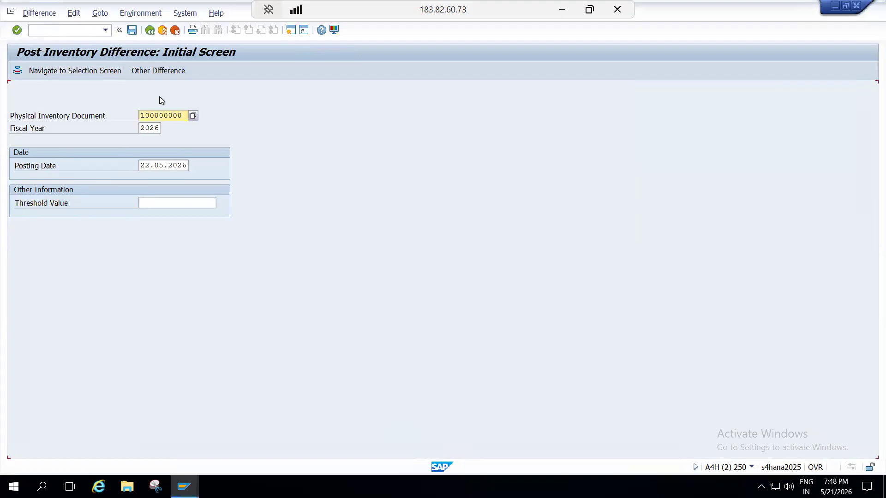
{"action": "key", "text": "Return"}
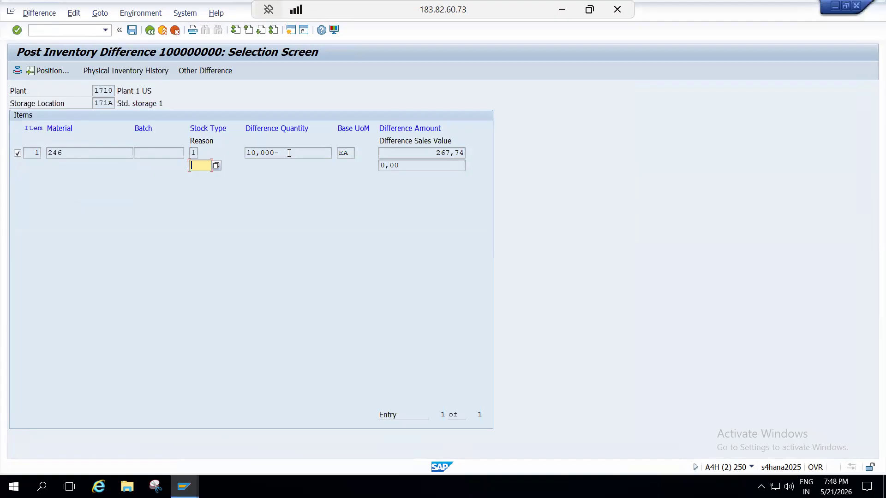
{"action": "left_click_drag", "start_coordinate": [289, 153], "coordinate": [250, 154]}
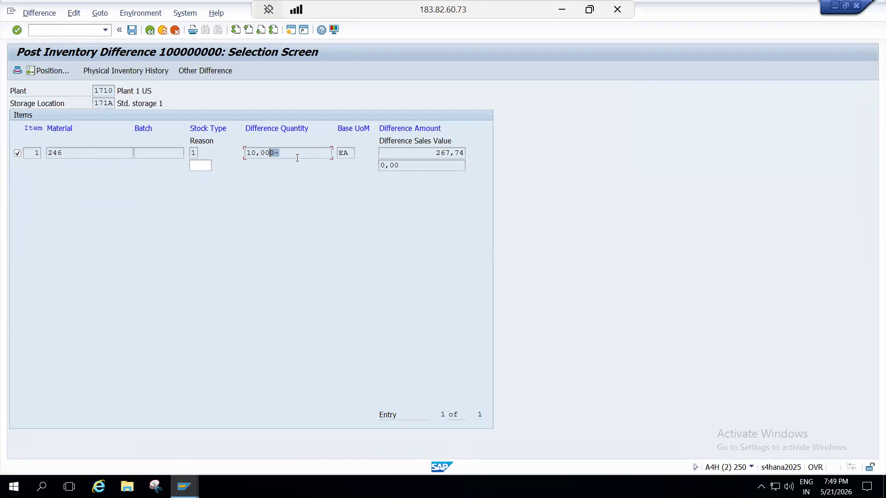
Switch to the material display session and examine the periodic unit price of material 246 in the Accounting 1 view
{"action": "mouse_move", "coordinate": [184, 486]}
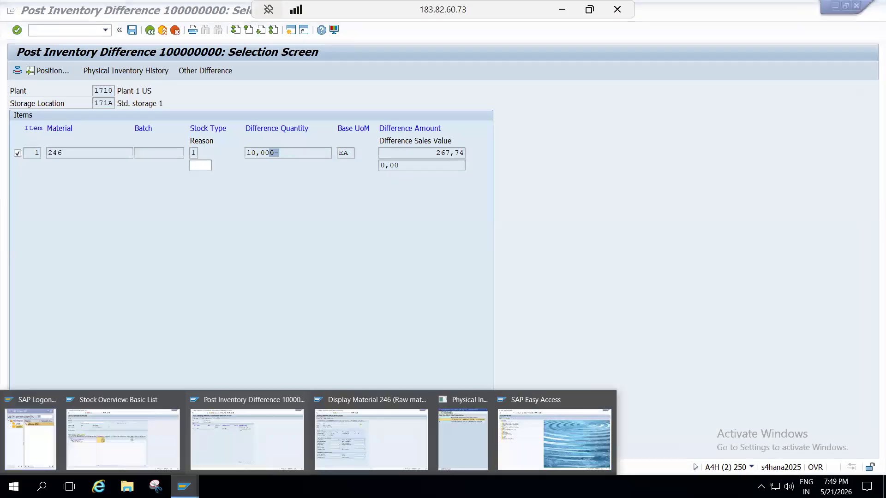
{"action": "left_click", "coordinate": [383, 439]}
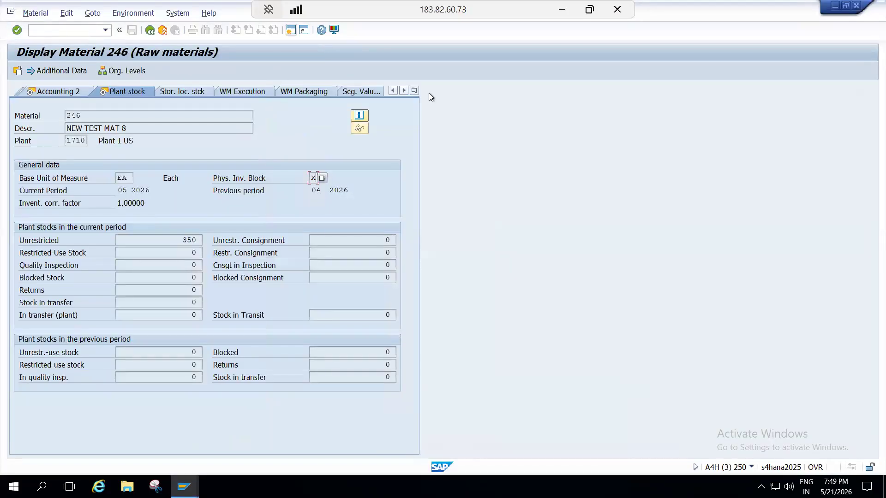
{"action": "left_click", "coordinate": [414, 90]}
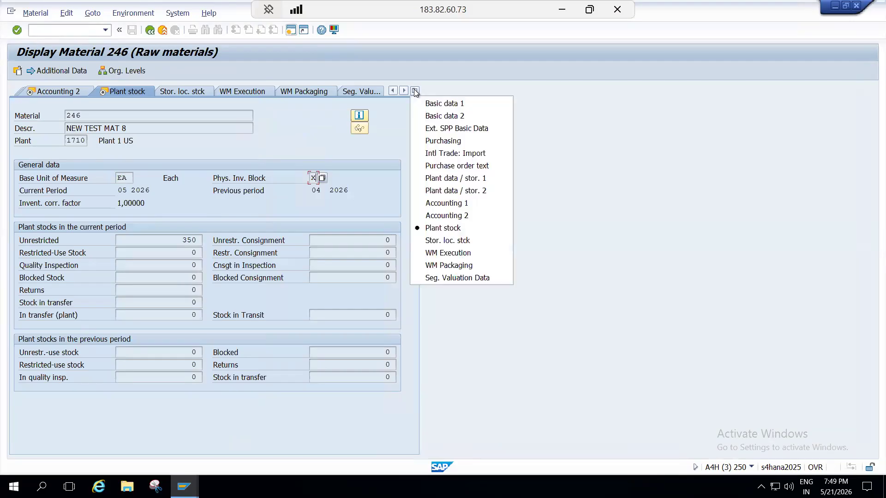
{"action": "left_click", "coordinate": [438, 204]}
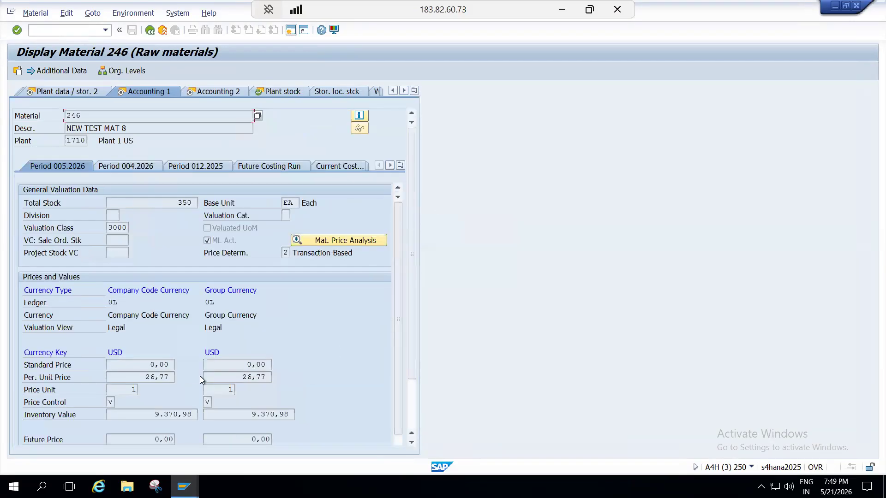
{"action": "left_click", "coordinate": [142, 377]}
{"action": "mouse_move", "coordinate": [184, 487]}
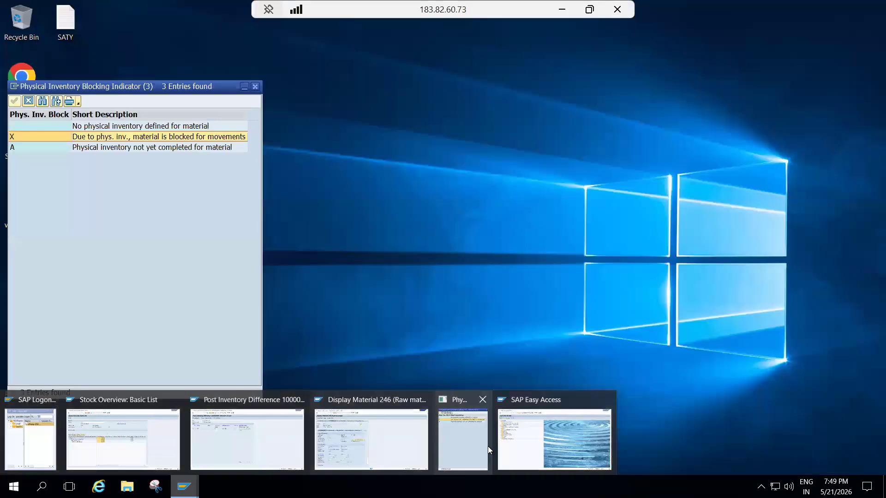
{"action": "left_click", "coordinate": [342, 444]}
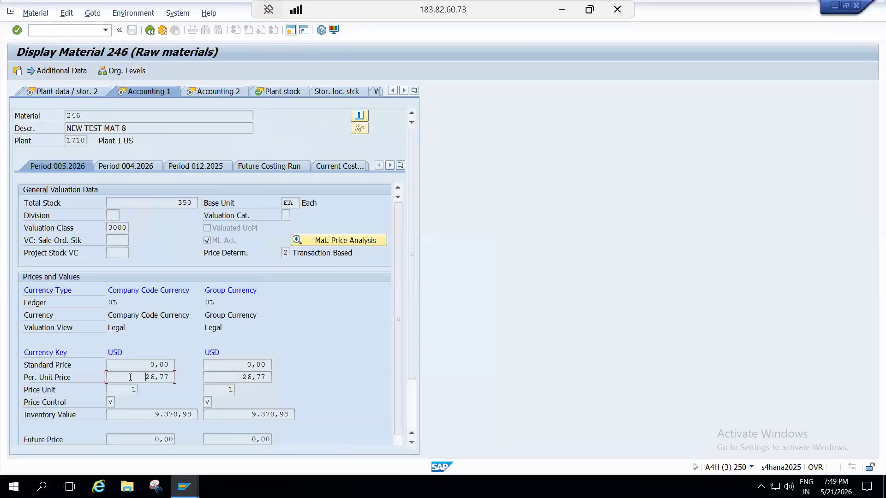
{"action": "left_click_drag", "start_coordinate": [145, 377], "coordinate": [179, 377]}
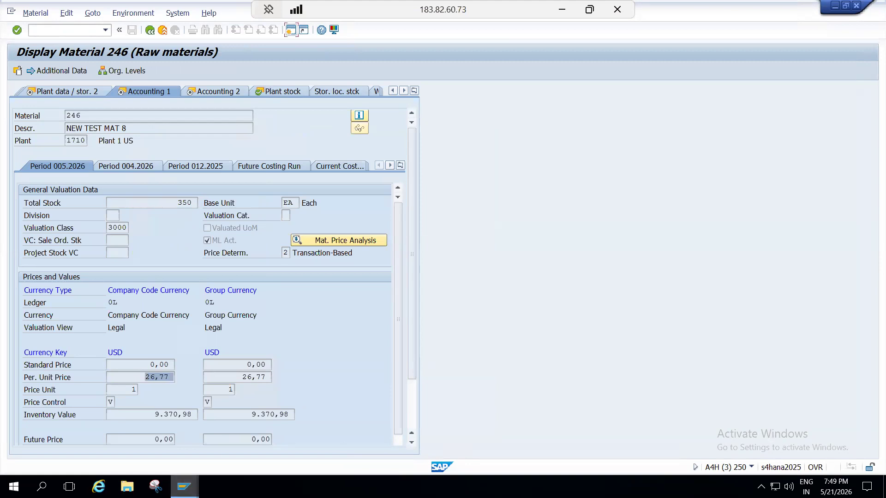
Compare the difference amount in the inventory difference session with the unit price in the material display session
{"action": "left_click", "coordinate": [184, 487]}
{"action": "left_click", "coordinate": [228, 444]}
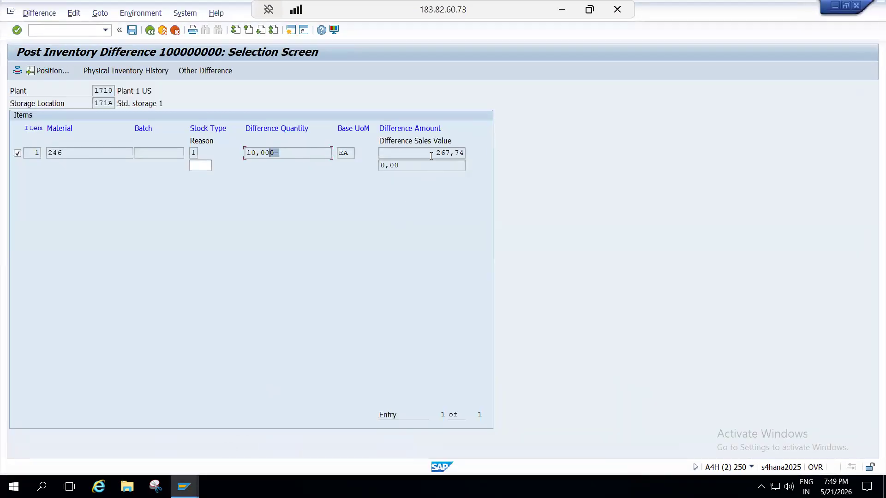
{"action": "left_click_drag", "start_coordinate": [431, 156], "coordinate": [471, 151]}
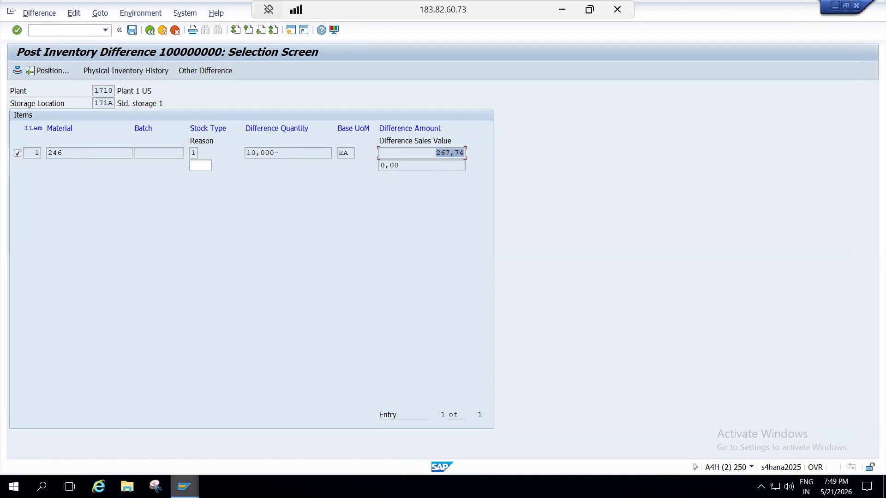
{"action": "left_click", "coordinate": [184, 487]}
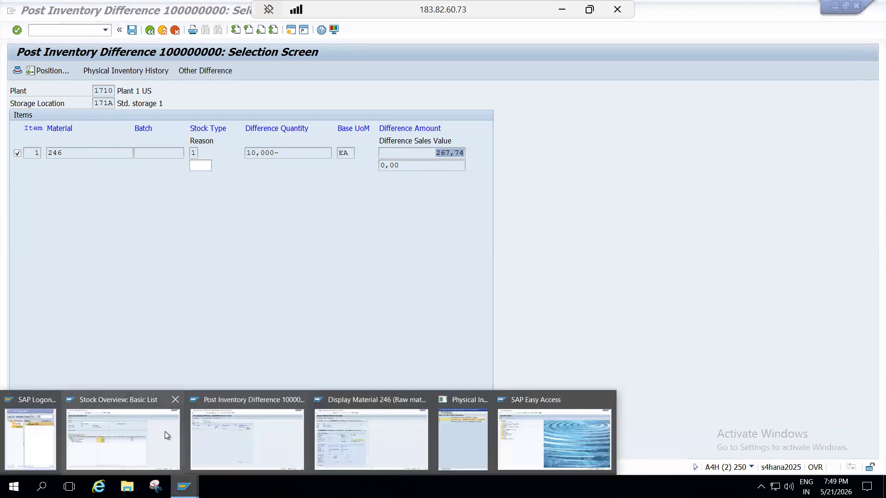
{"action": "left_click", "coordinate": [352, 456]}
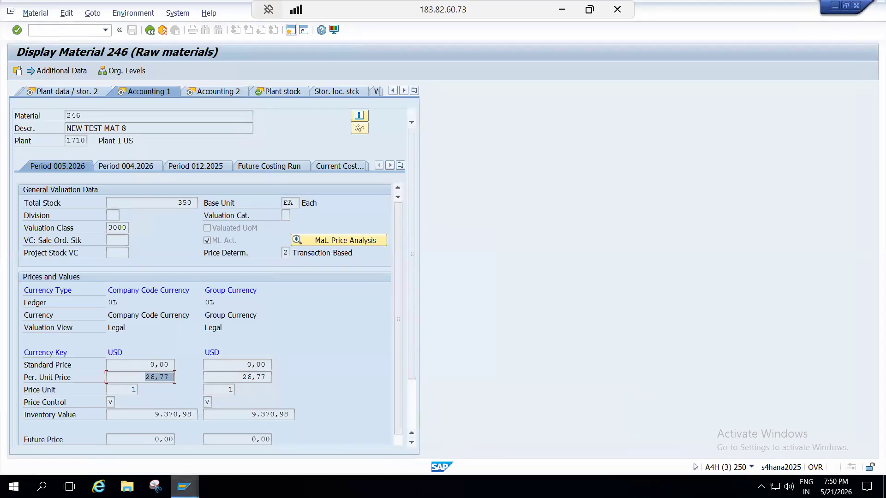
{"action": "left_click", "coordinate": [184, 486]}
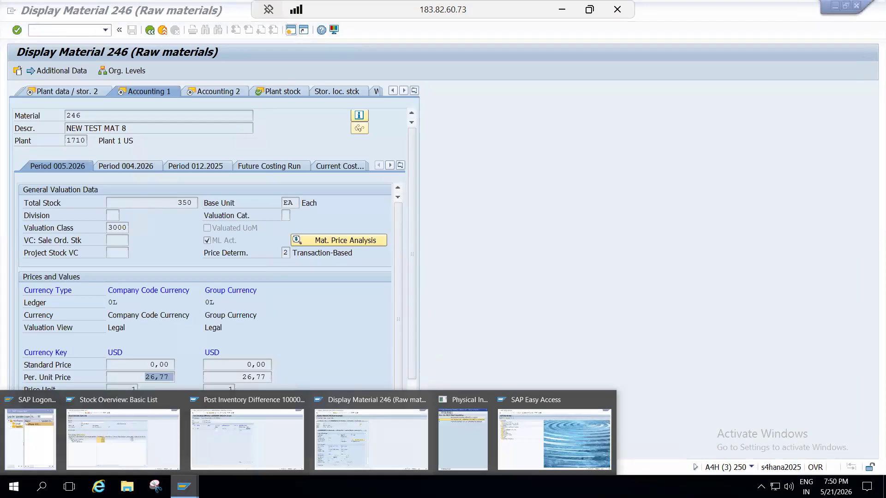
{"action": "left_click", "coordinate": [273, 438]}
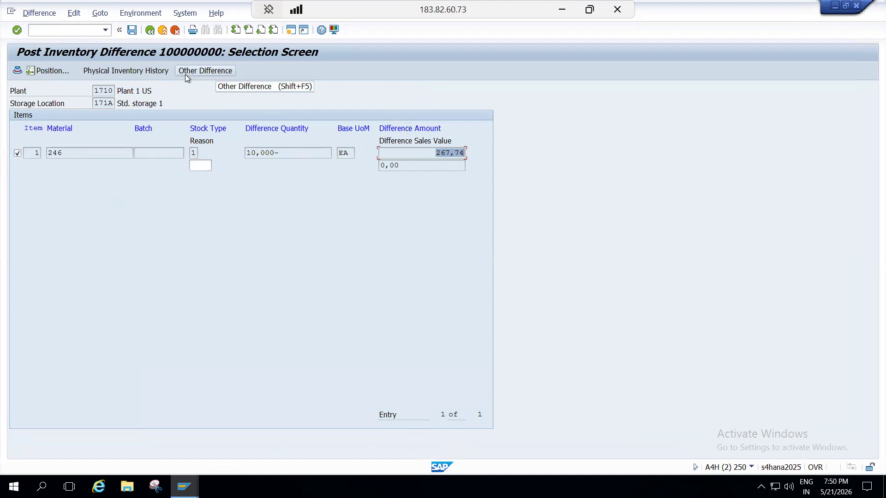
View the possible stock types for the inventory difference item and close the list
{"action": "left_click", "coordinate": [196, 154]}
{"action": "left_click", "coordinate": [203, 154]}
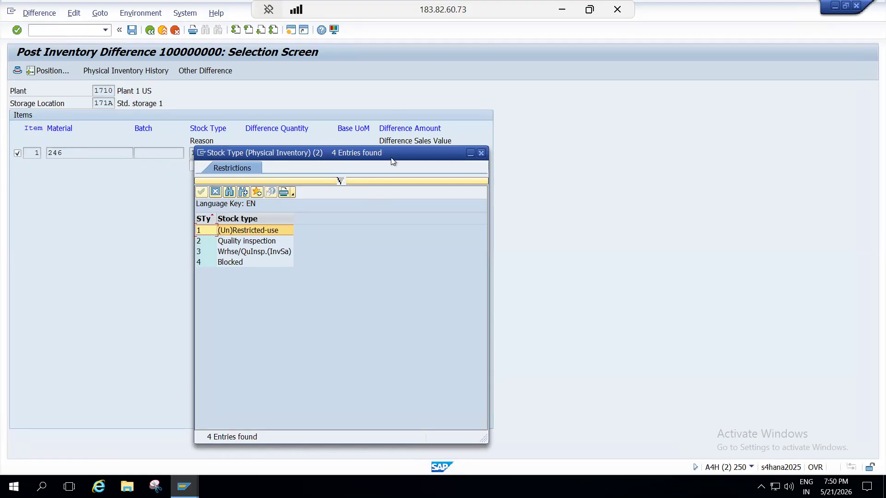
{"action": "left_click", "coordinate": [481, 154]}
Open the list of reasons for the inventory difference and find the entries for movement types 701 and 702
{"action": "left_click", "coordinate": [204, 164]}
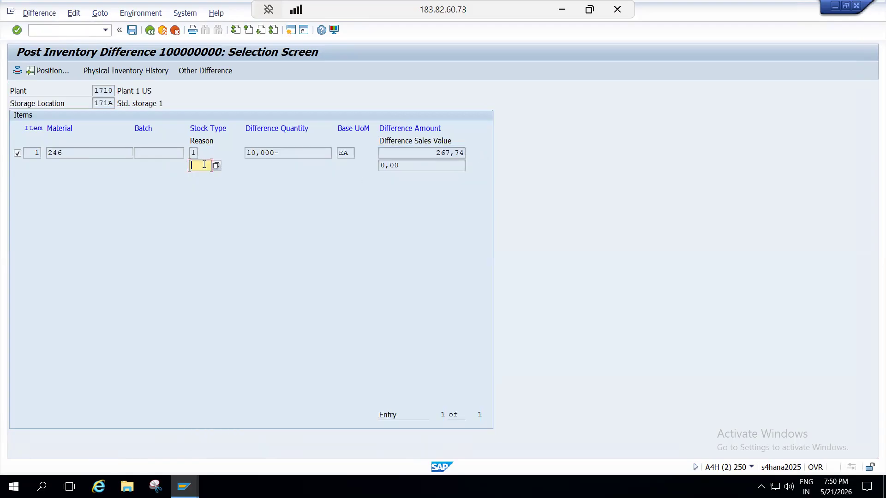
{"action": "left_click", "coordinate": [217, 165]}
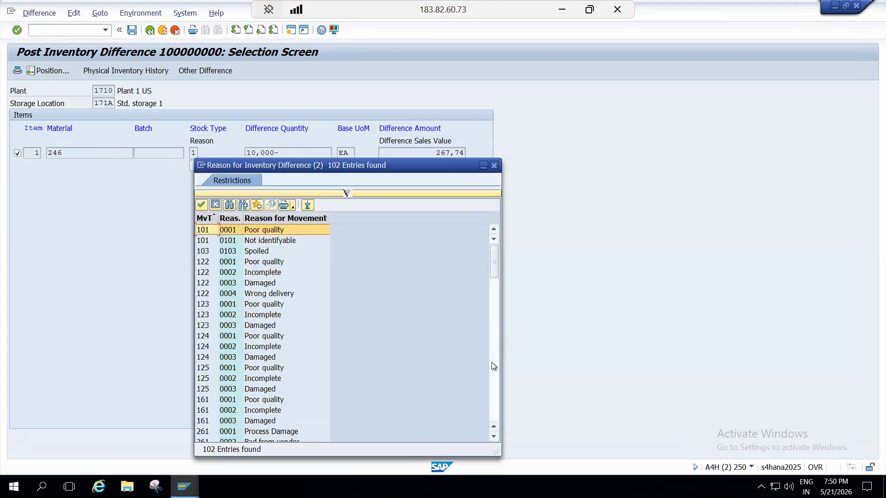
{"action": "left_click_drag", "start_coordinate": [493, 376], "coordinate": [493, 398]}
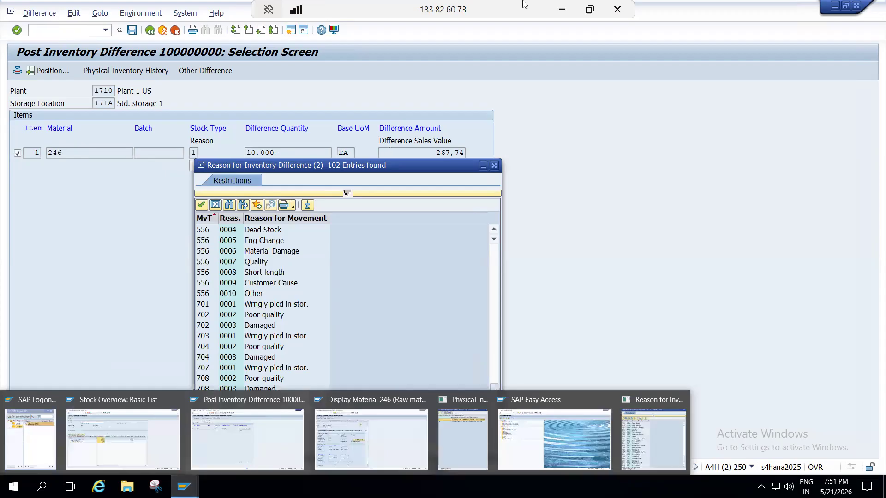
Switch to the Word document and highlight the note on movement type 702 for a lower physical count
{"action": "left_click", "coordinate": [561, 9]}
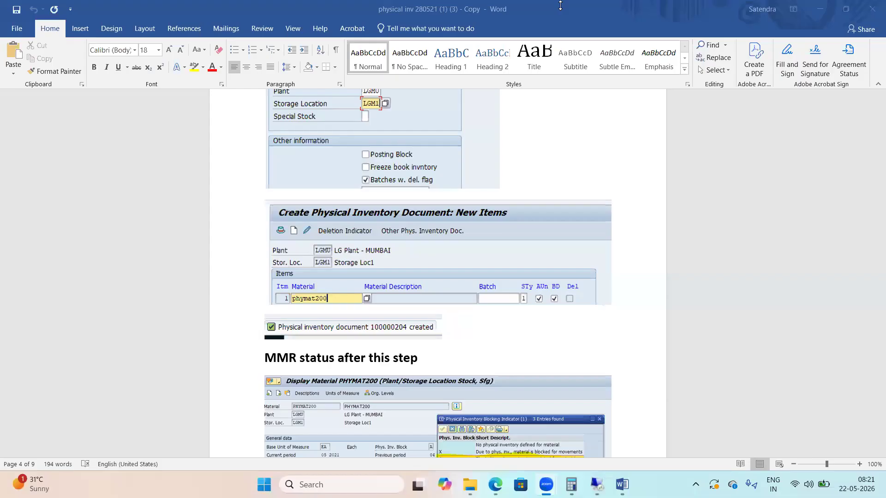
{"action": "left_click", "coordinate": [622, 484]}
{"action": "left_click_drag", "start_coordinate": [873, 248], "coordinate": [873, 408]}
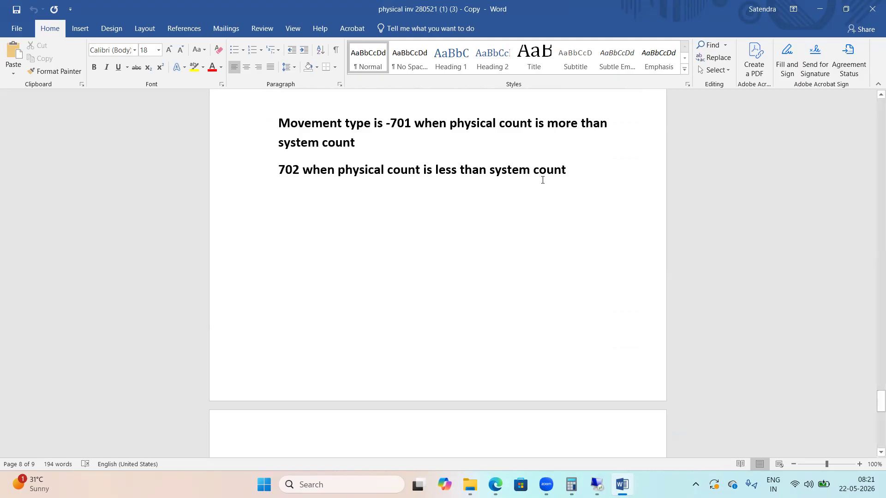
{"action": "left_click_drag", "start_coordinate": [555, 168], "coordinate": [279, 180]}
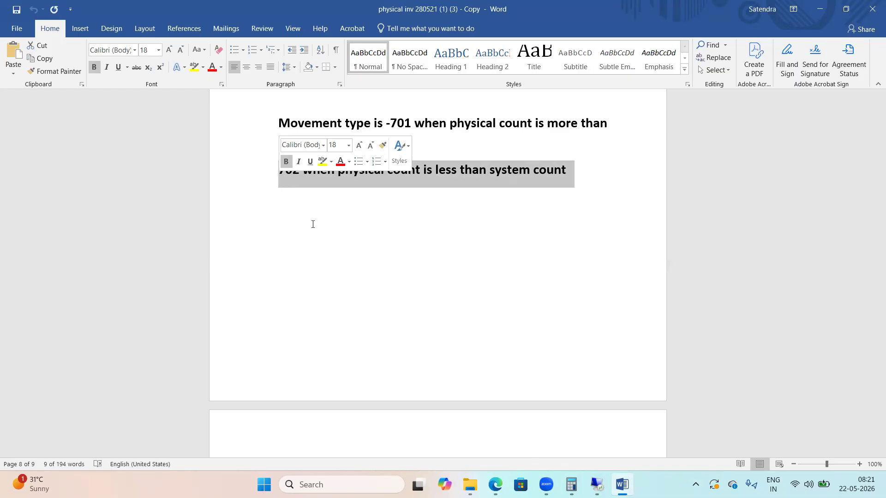
Switch back to the SAP session, assign reason 0003 (Damaged, movement type 702) to the difference item and post the inventory difference
{"action": "left_click", "coordinate": [597, 484]}
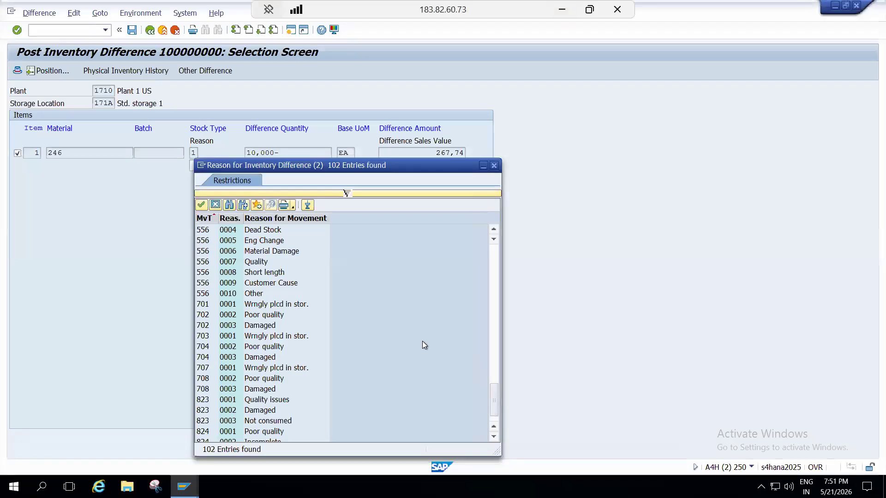
{"action": "left_click", "coordinate": [204, 315]}
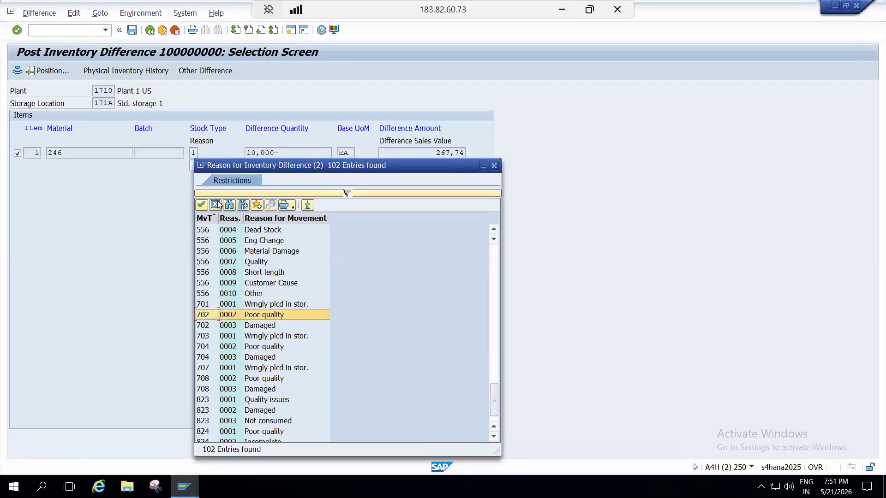
{"action": "left_click", "coordinate": [203, 326]}
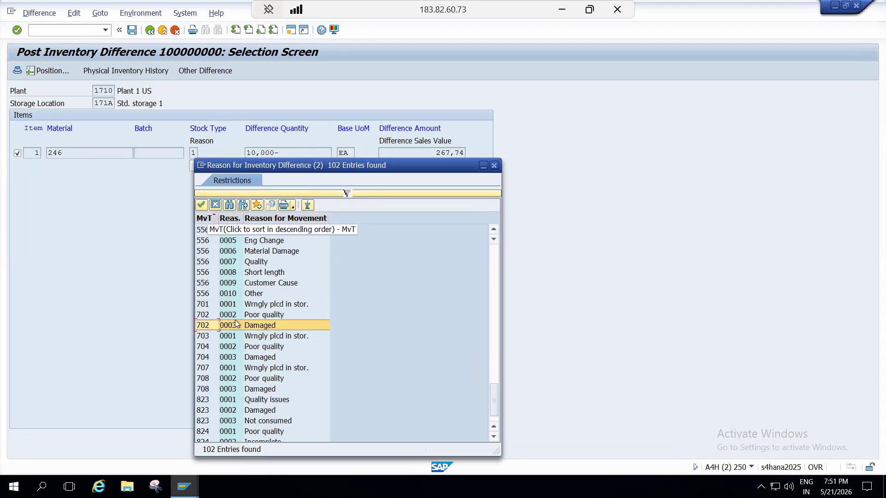
{"action": "left_click", "coordinate": [202, 205]}
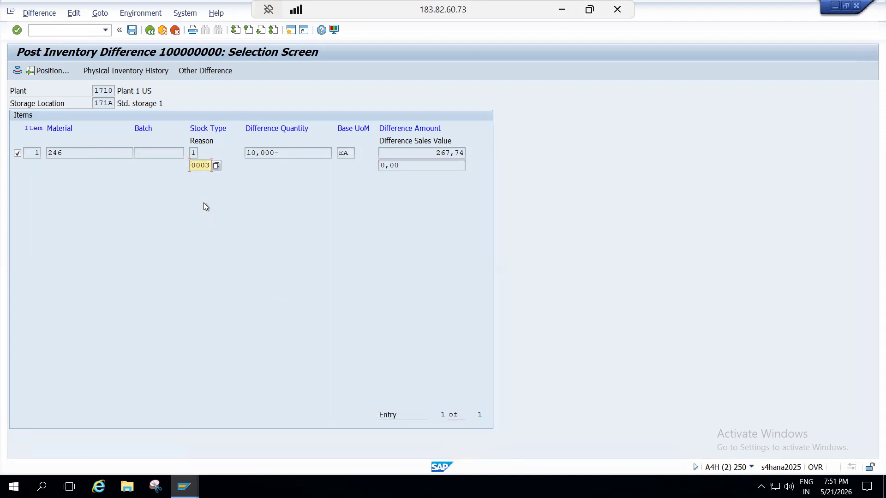
{"action": "left_click", "coordinate": [132, 30]}
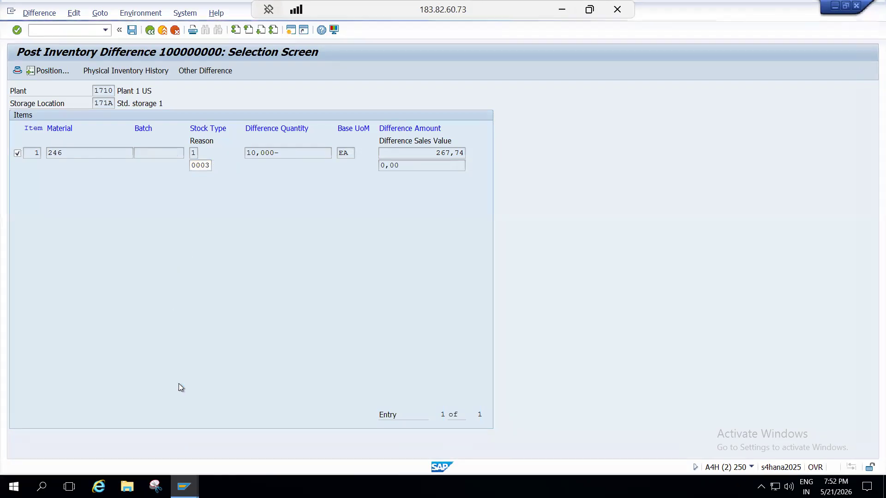
Refresh the stock overview for material 246 and check the unrestricted-use stock in storage location 171A
{"action": "left_click", "coordinate": [184, 486]}
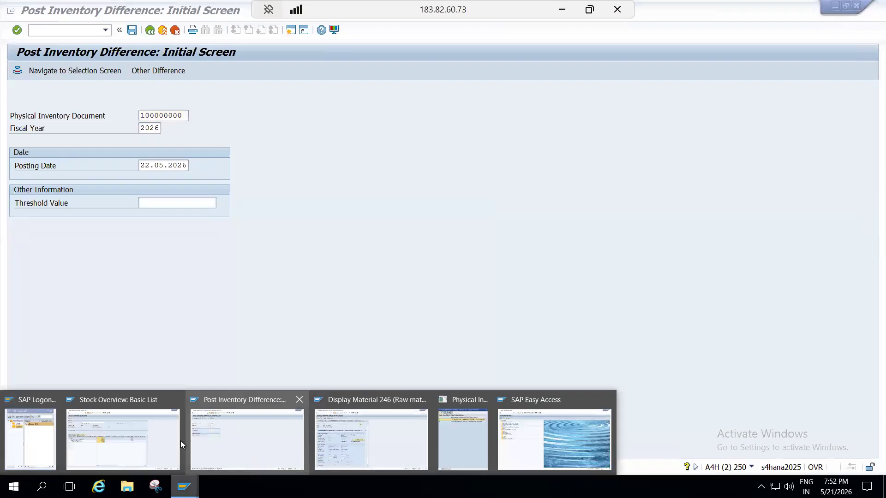
{"action": "left_click", "coordinate": [159, 433]}
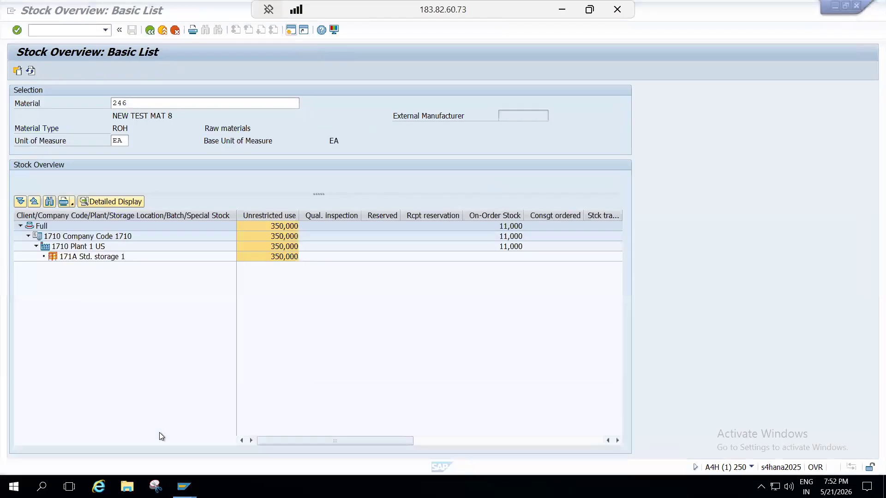
{"action": "left_click", "coordinate": [30, 71]}
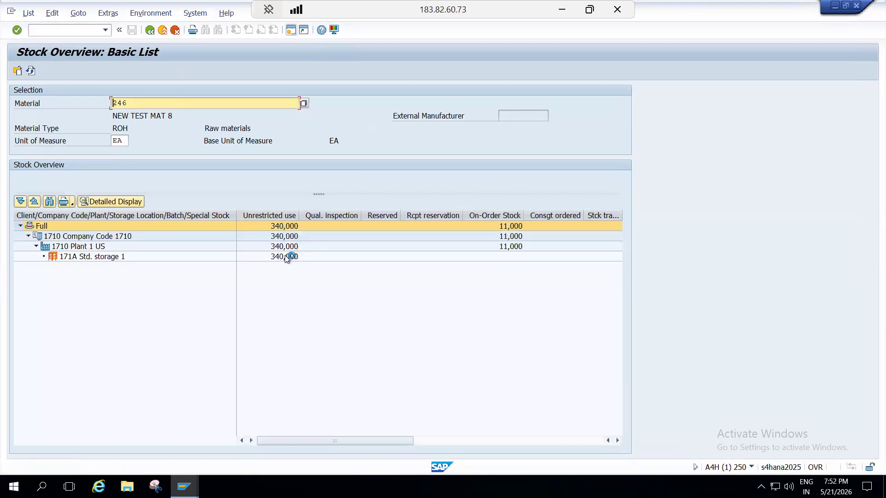
{"action": "left_click", "coordinate": [286, 257]}
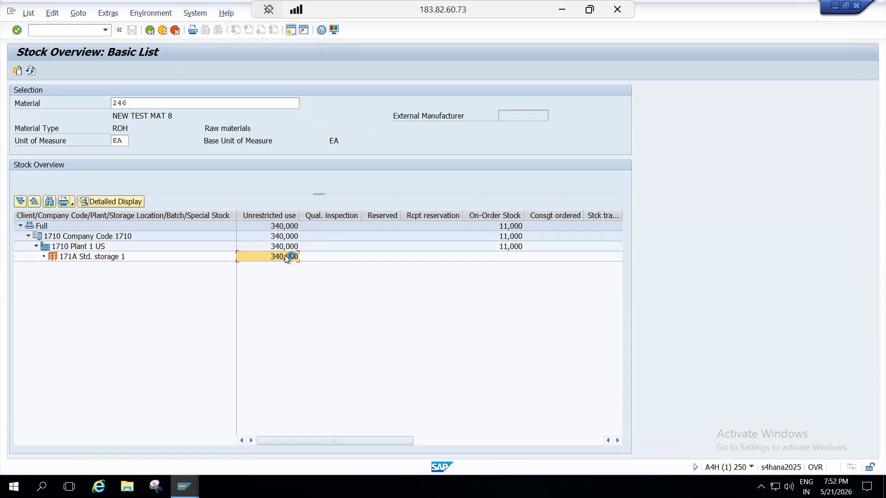
Switch to the material display session for material 246 and view its plant stock data
{"action": "left_click", "coordinate": [184, 487]}
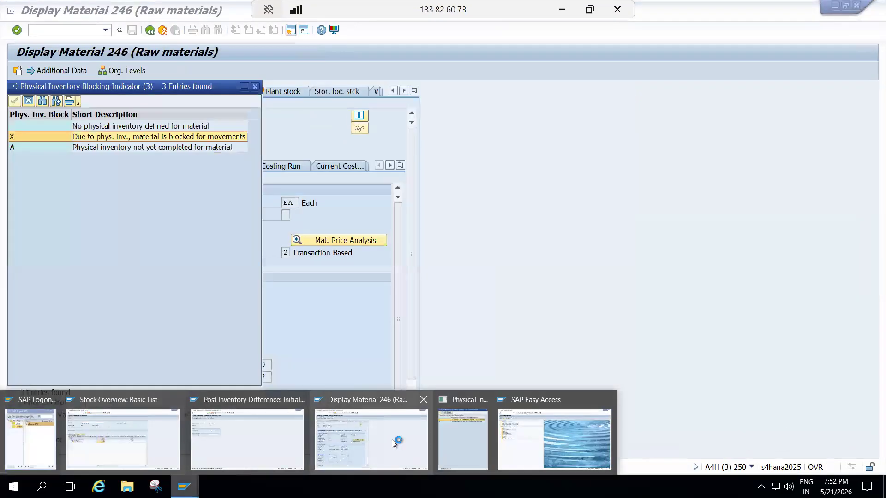
{"action": "left_click", "coordinate": [392, 440]}
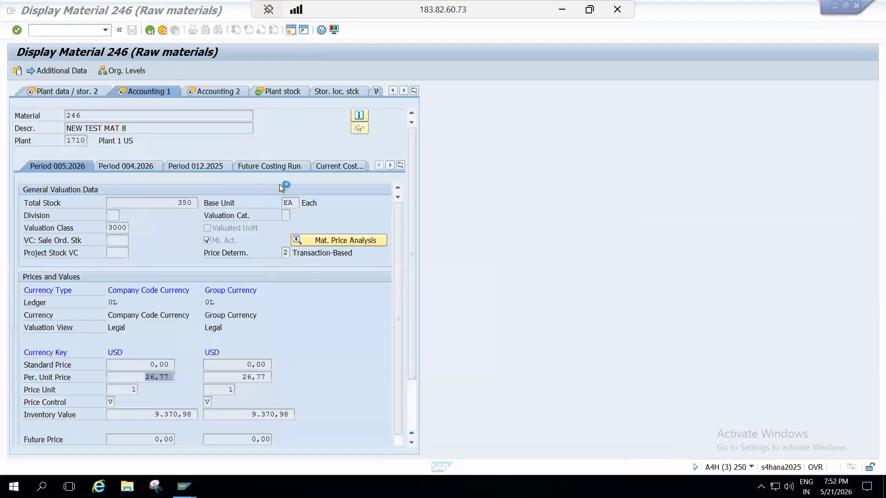
{"action": "left_click", "coordinate": [414, 90]}
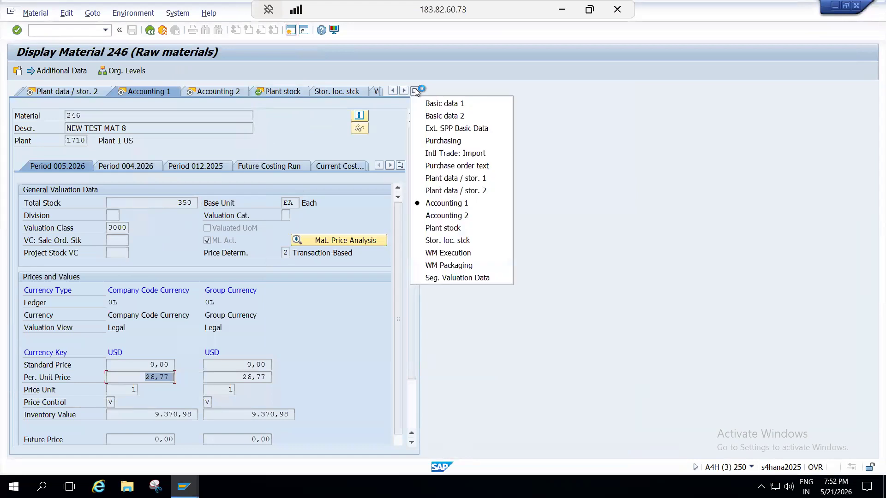
{"action": "left_click", "coordinate": [436, 228]}
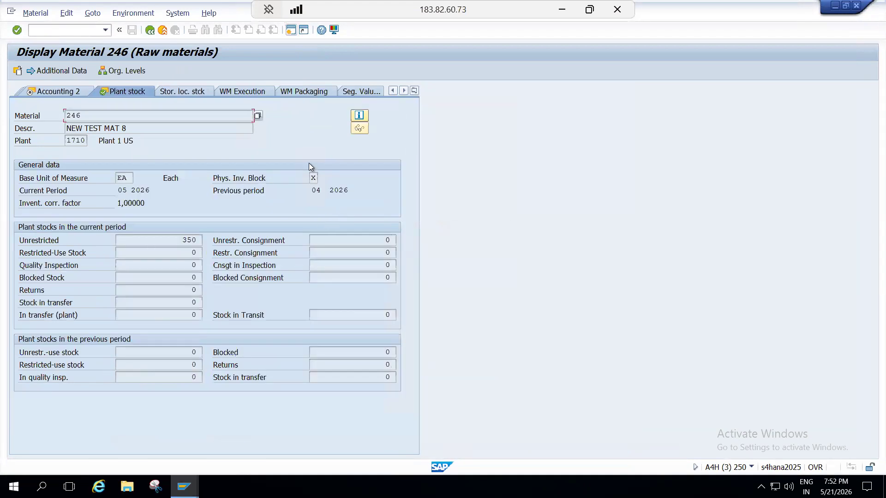
Restart the material display transaction MM03 for material 246, add the Plant Stock view and proceed to the organizational levels
{"action": "left_click", "coordinate": [50, 31]}
{"action": "type", "text": "/nmm03"}
{"action": "key", "text": "Return"}
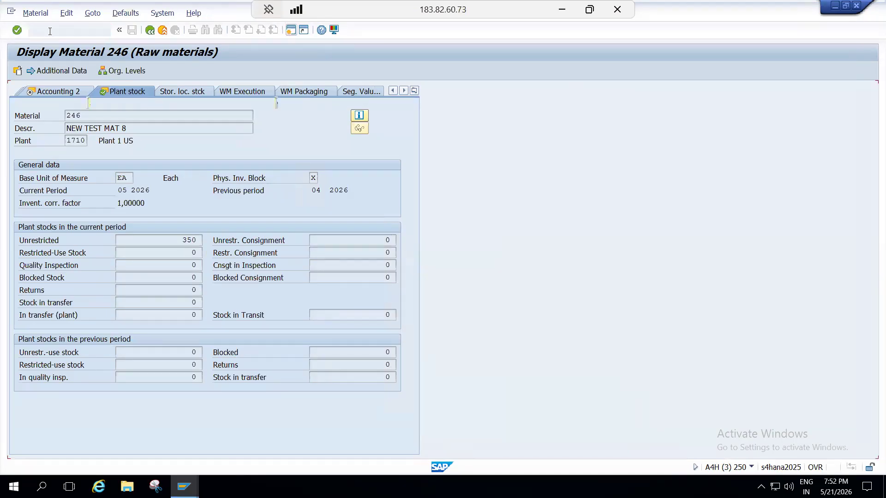
{"action": "key", "text": "Return"}
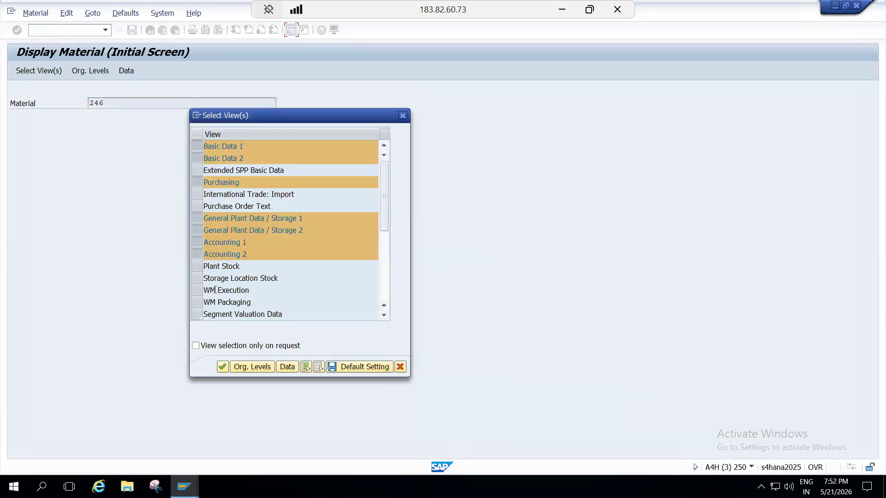
{"action": "left_click", "coordinate": [197, 267]}
{"action": "left_click", "coordinate": [247, 367]}
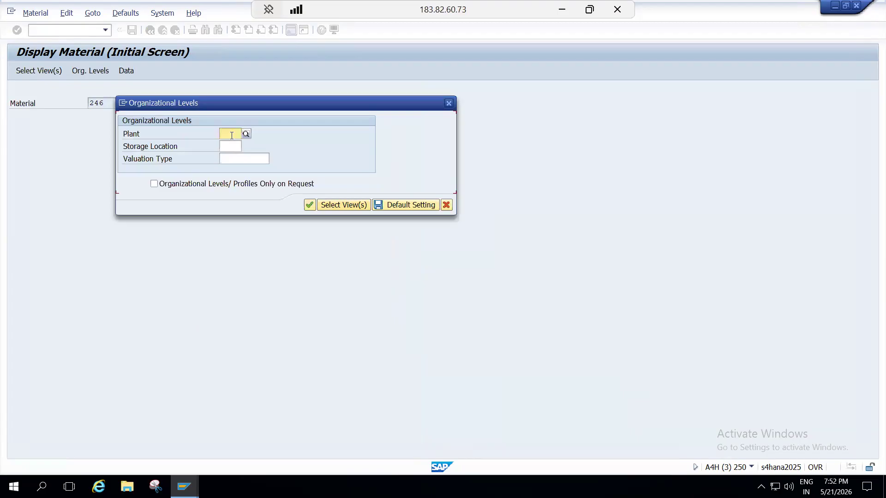
Set the organizational levels to plant 1710 and storage location 171A and display the material
{"action": "left_click", "coordinate": [232, 135]}
{"action": "left_click", "coordinate": [230, 143]}
{"action": "left_click", "coordinate": [231, 146]}
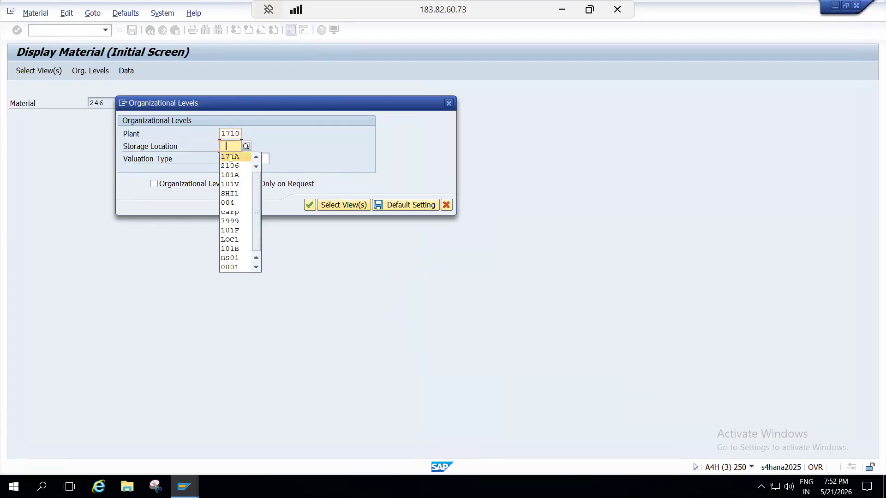
{"action": "left_click", "coordinate": [229, 157]}
{"action": "key", "text": "Return"}
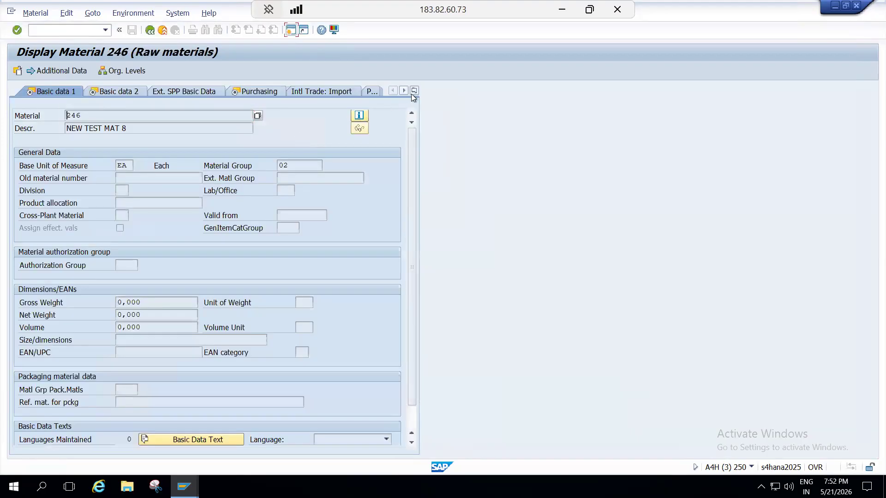
Show the plant stock view of material 246 and check the physical inventory block indicator
{"action": "left_click", "coordinate": [414, 91]}
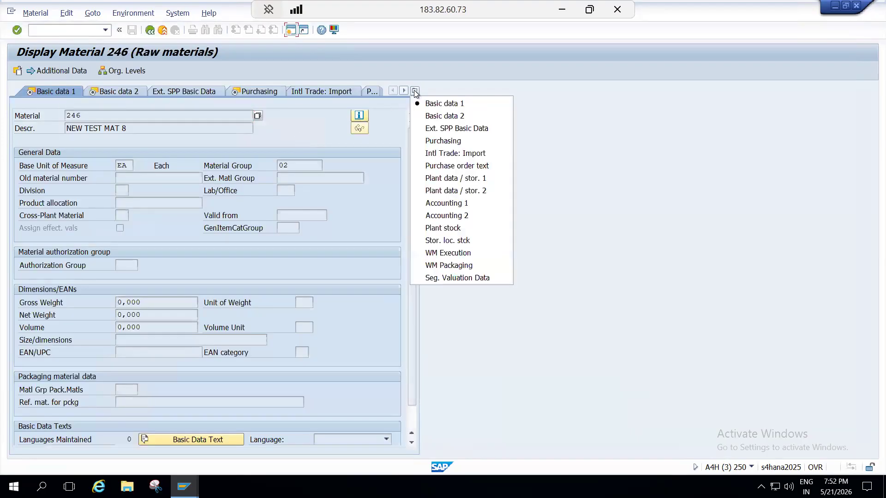
{"action": "left_click", "coordinate": [447, 229]}
{"action": "left_click", "coordinate": [313, 178]}
{"action": "left_click", "coordinate": [323, 178]}
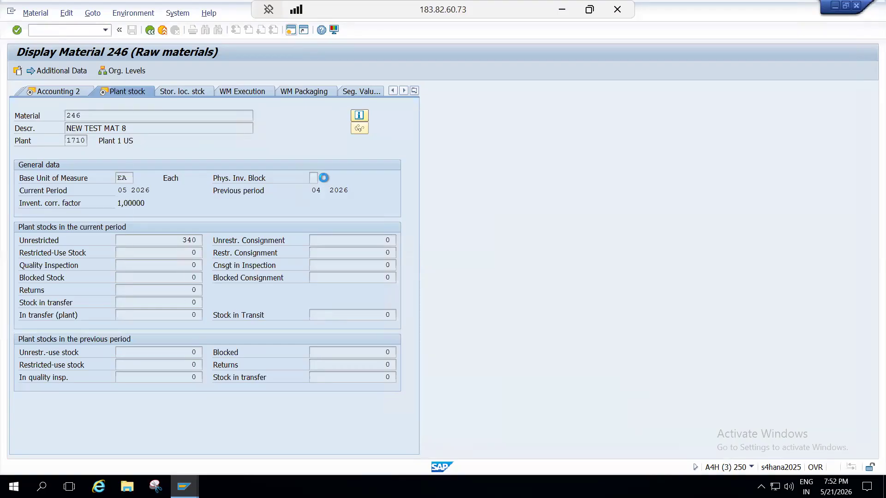